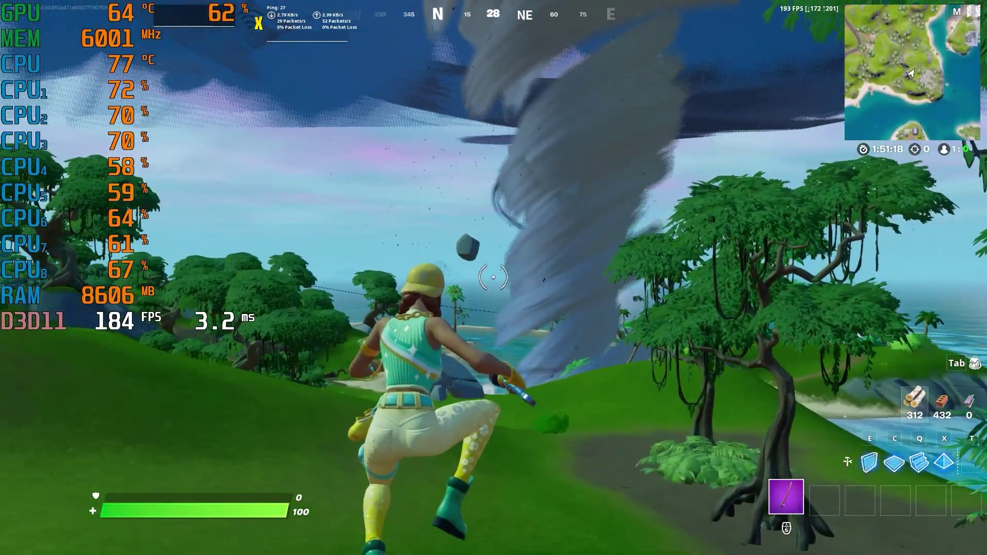
Place a wooden ramp ahead and run off it along the hillside with the sword.
{"action": "key", "text": "q"}
{"action": "left_click", "coordinate": [493, 277]}
{"action": "key", "text": "1"}
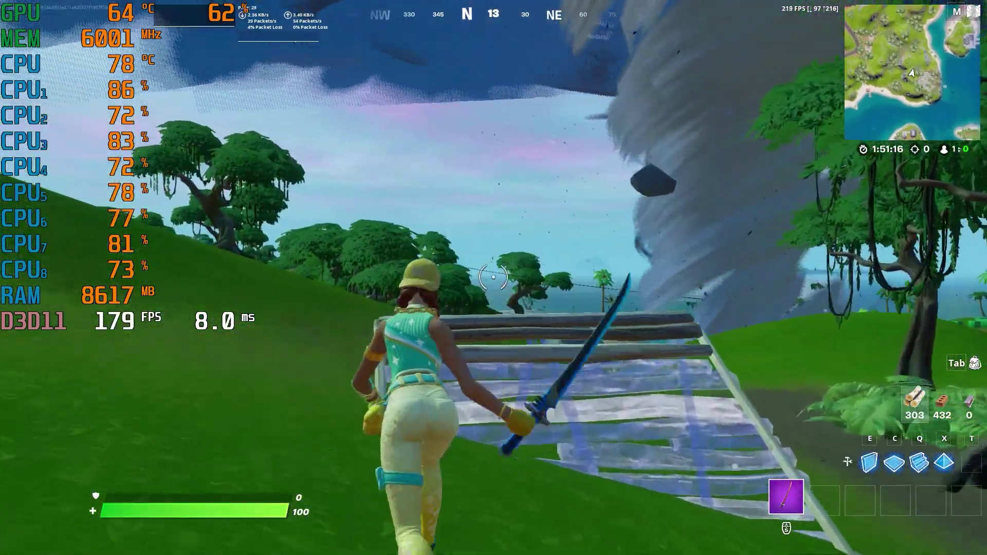
{"action": "key", "text": "w"}
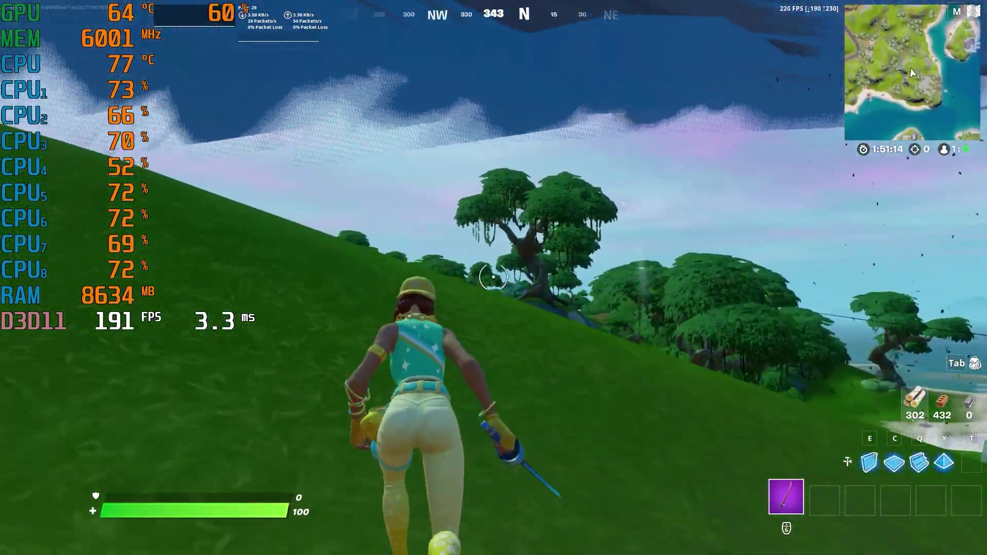
Run across the hillside into the tornado, ride it up and start skydiving.
{"action": "key", "text": "c"}
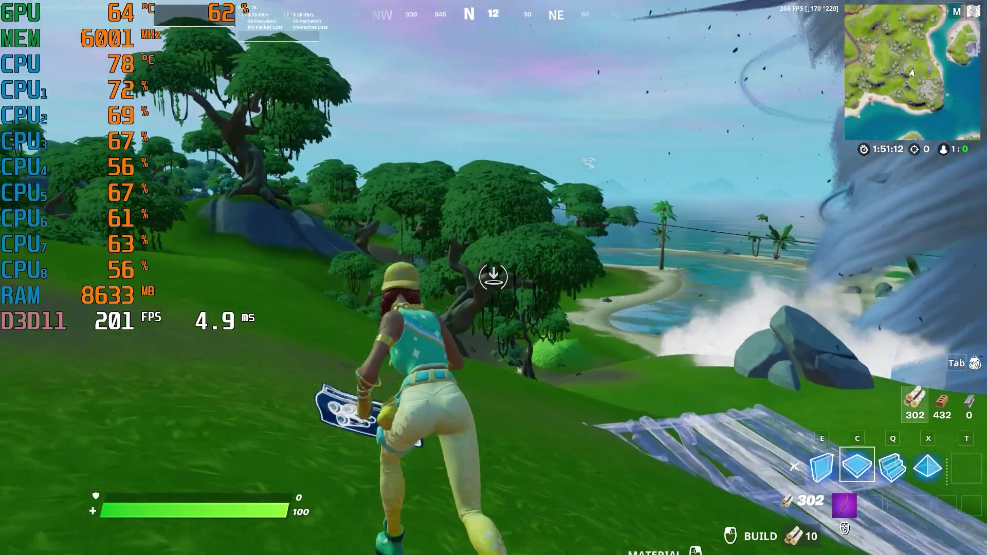
{"action": "key", "text": "1"}
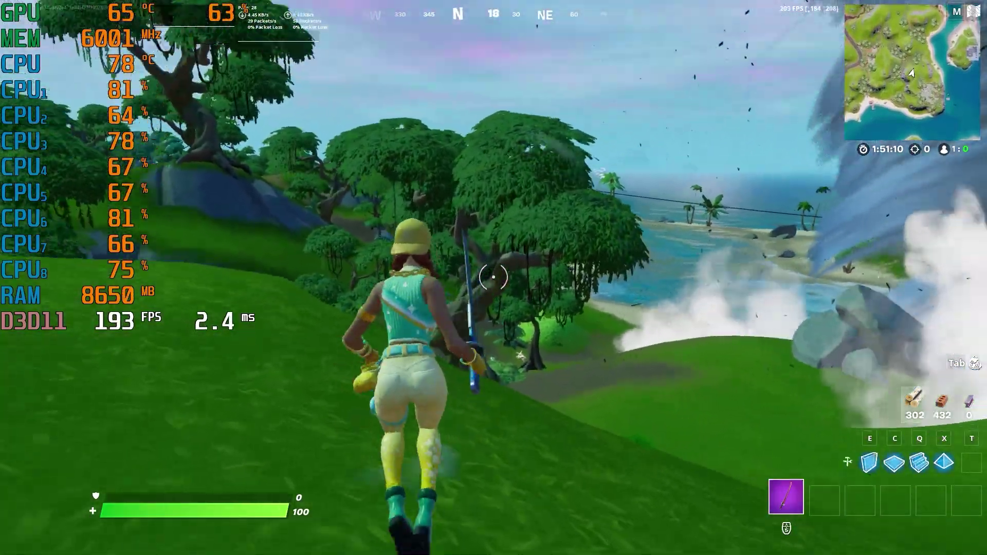
{"action": "key", "text": "w"}
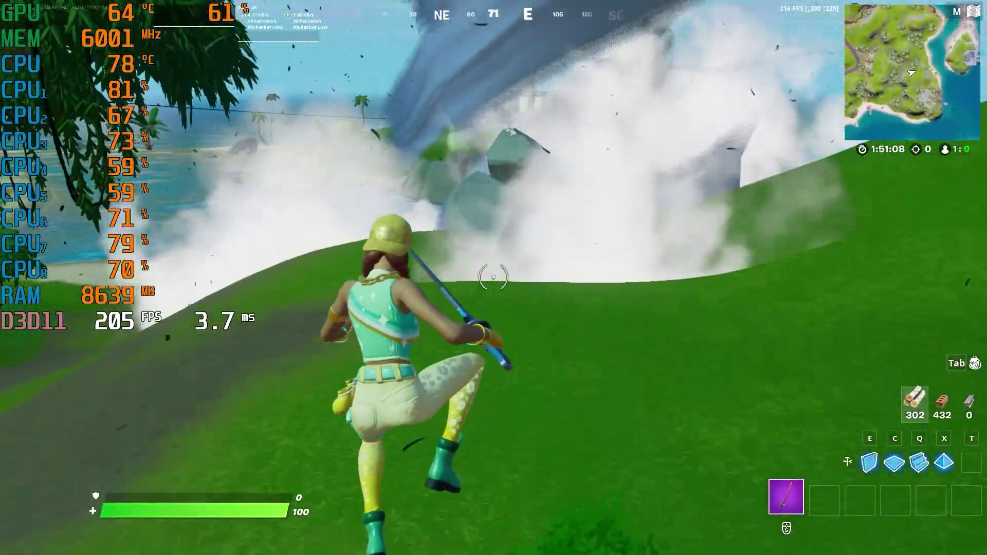
{"action": "key", "text": "w"}
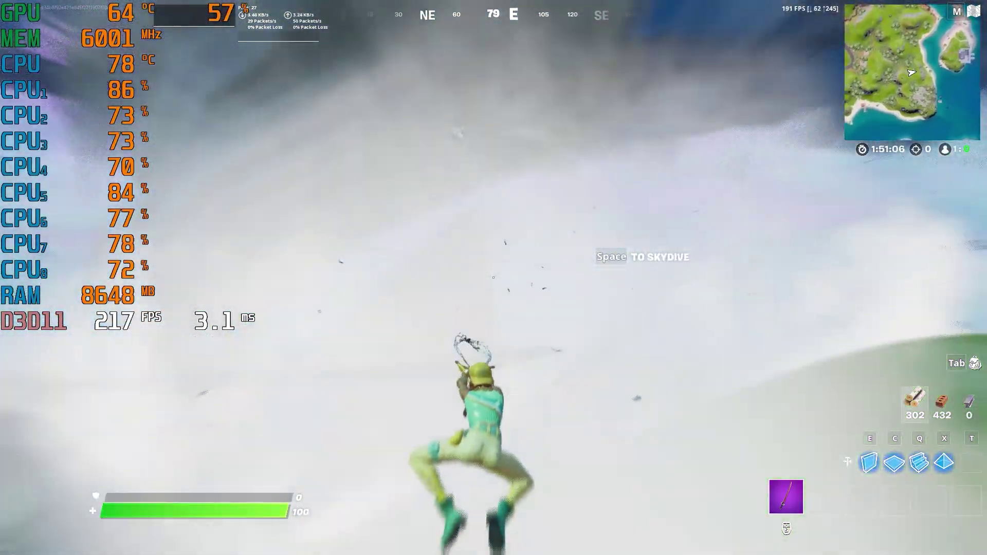
{"action": "key", "text": "space"}
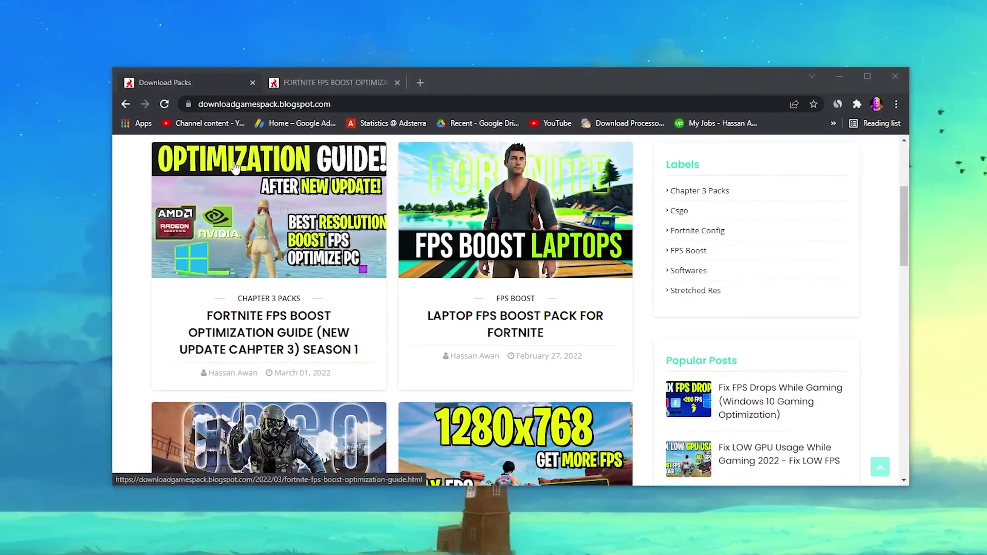
Open the Fortnite FPS boost guide post on the Download Packs site.
{"action": "scroll", "coordinate": [623, 227], "scroll_direction": "up", "scroll_amount": 4}
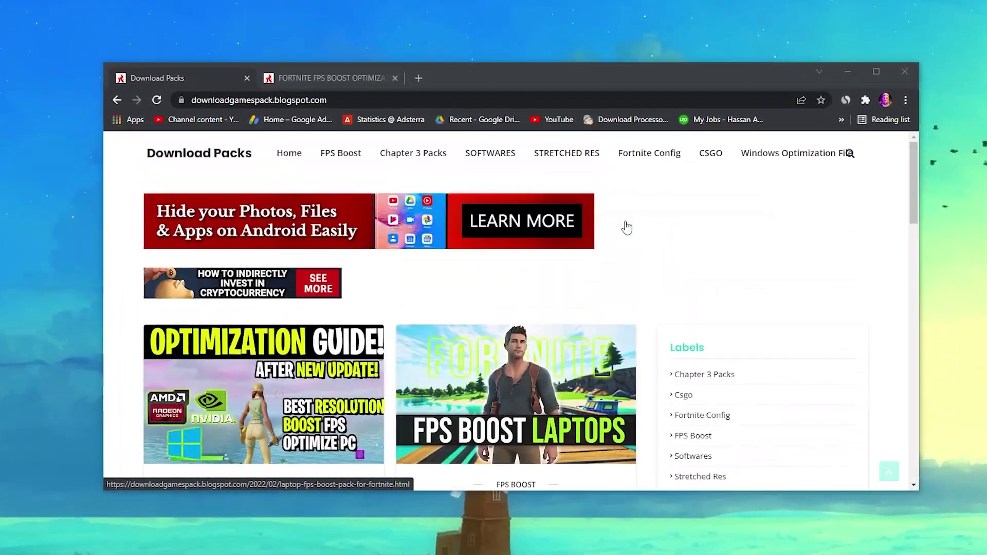
{"action": "scroll", "coordinate": [227, 400], "scroll_direction": "down", "scroll_amount": 3}
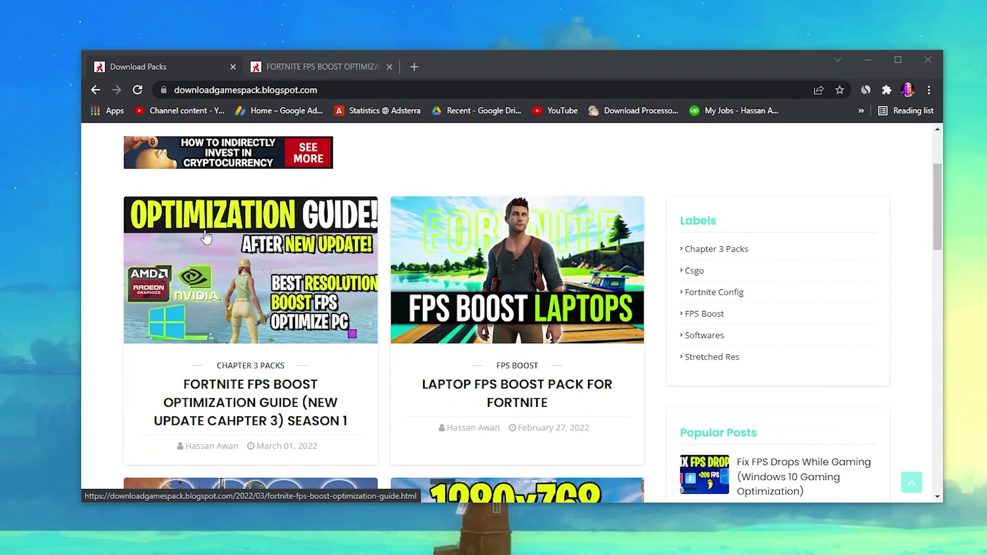
{"action": "left_click", "coordinate": [311, 67]}
{"action": "scroll", "coordinate": [531, 161], "scroll_direction": "down", "scroll_amount": 8}
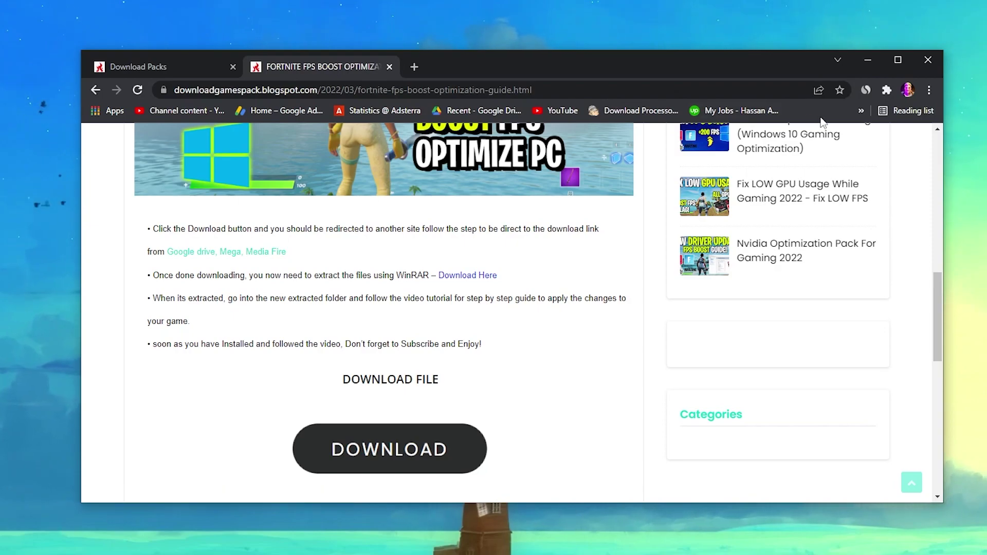
Extract the downloaded rar on the desktop, overwriting all files, and open the extracted folder.
{"action": "left_click", "coordinate": [866, 61]}
{"action": "left_click_drag", "start_coordinate": [21, 10], "coordinate": [348, 77]}
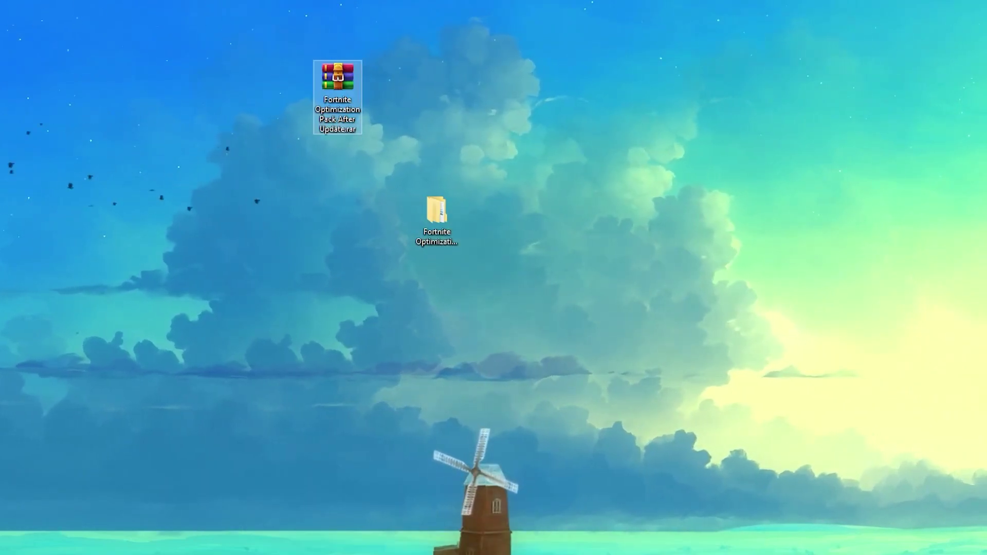
{"action": "right_click", "coordinate": [335, 76]}
{"action": "left_click", "coordinate": [382, 138]}
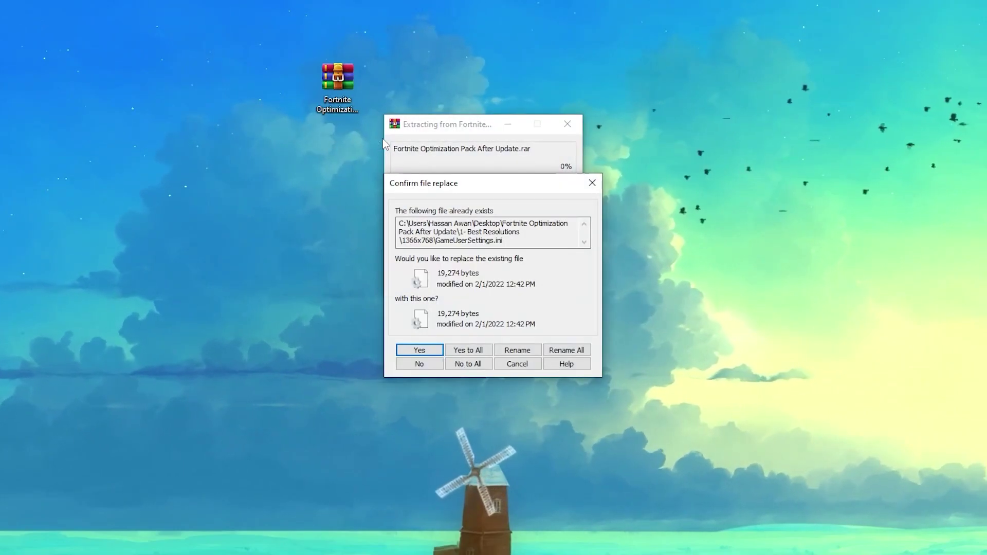
{"action": "left_click", "coordinate": [468, 350]}
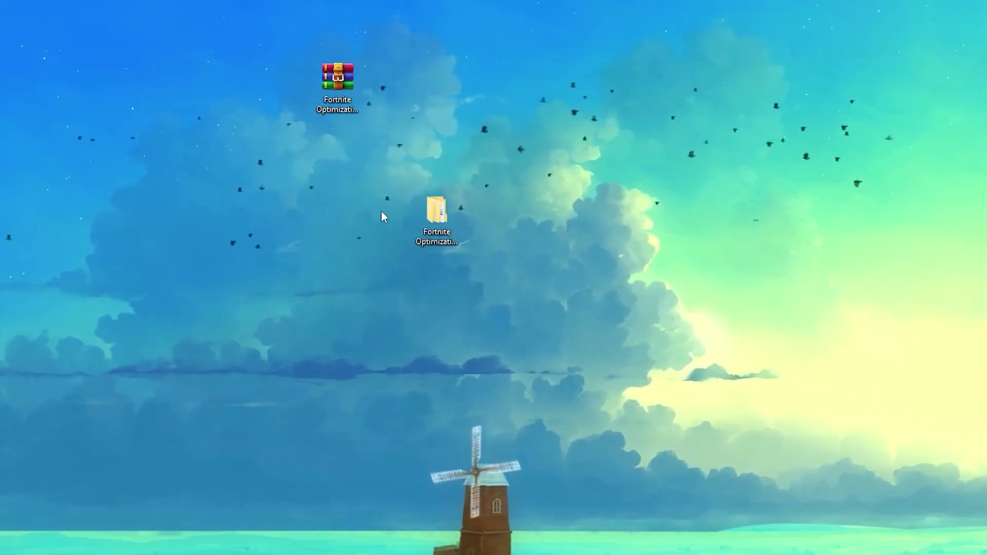
{"action": "double_click", "coordinate": [446, 217]}
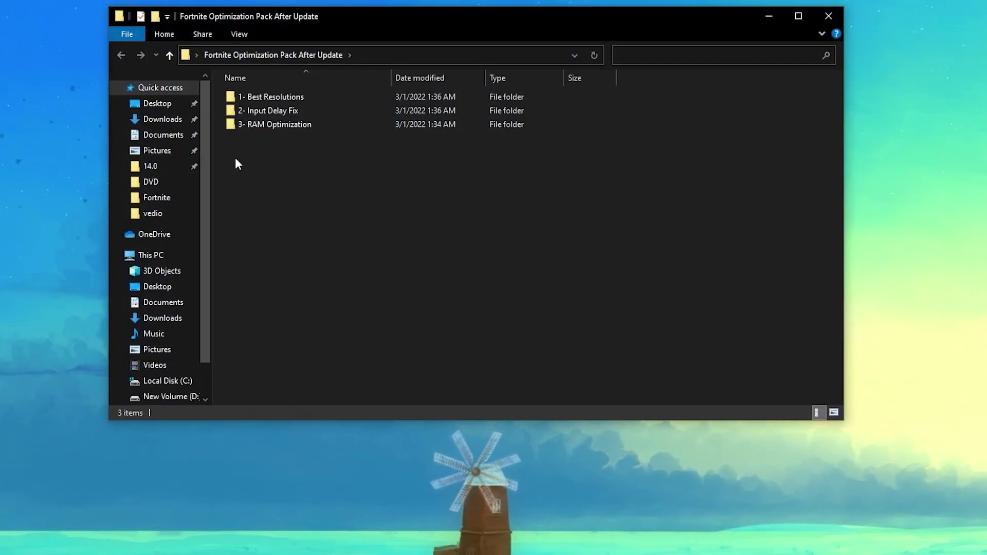
Copy GameUserSettings.ini from 1- Best Resolutions > 1700x1000.
{"action": "left_click_drag", "start_coordinate": [235, 161], "coordinate": [364, 82]}
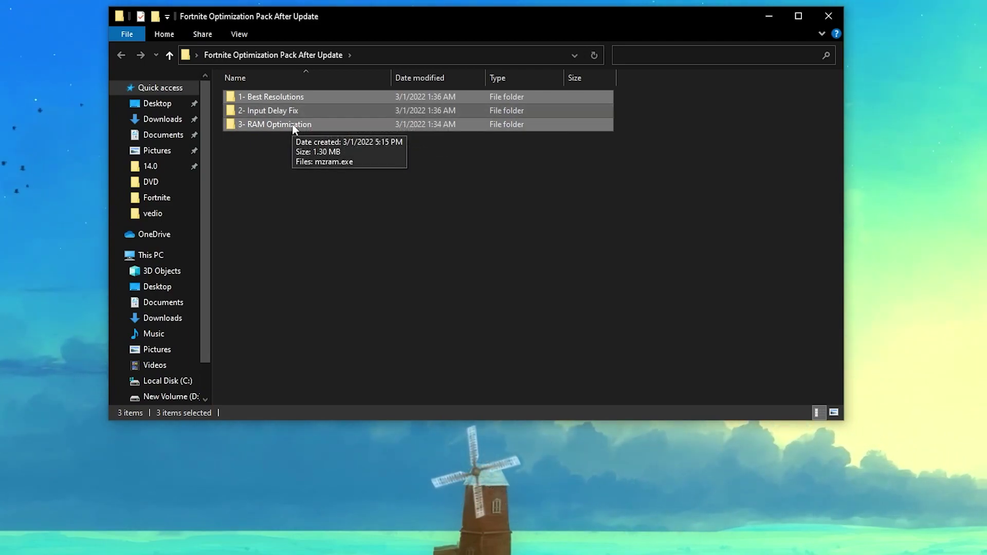
{"action": "double_click", "coordinate": [264, 97]}
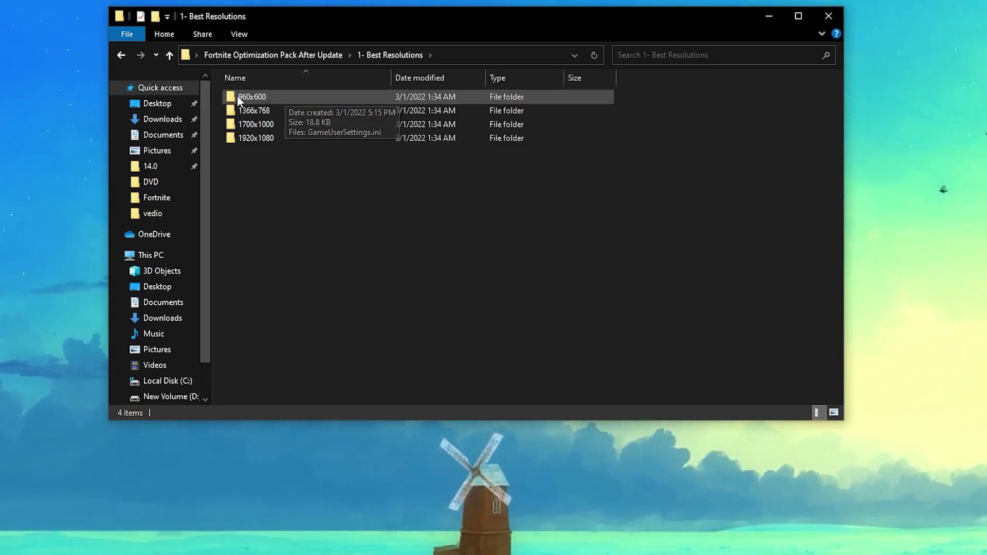
{"action": "double_click", "coordinate": [286, 123]}
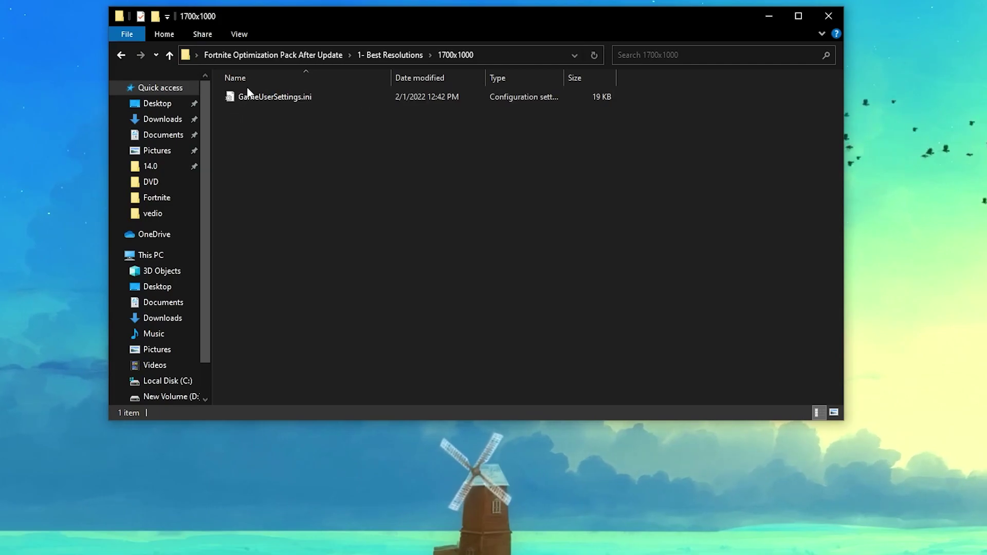
{"action": "right_click", "coordinate": [260, 97]}
{"action": "left_click", "coordinate": [297, 339]}
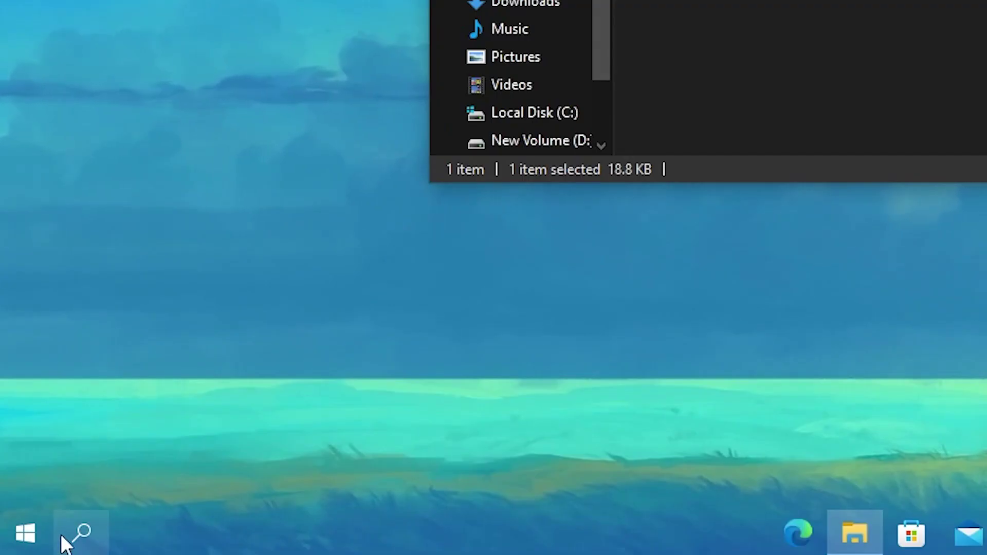
Open the AppData folder through the Run tool with 'appdata'.
{"action": "left_click", "coordinate": [85, 540]}
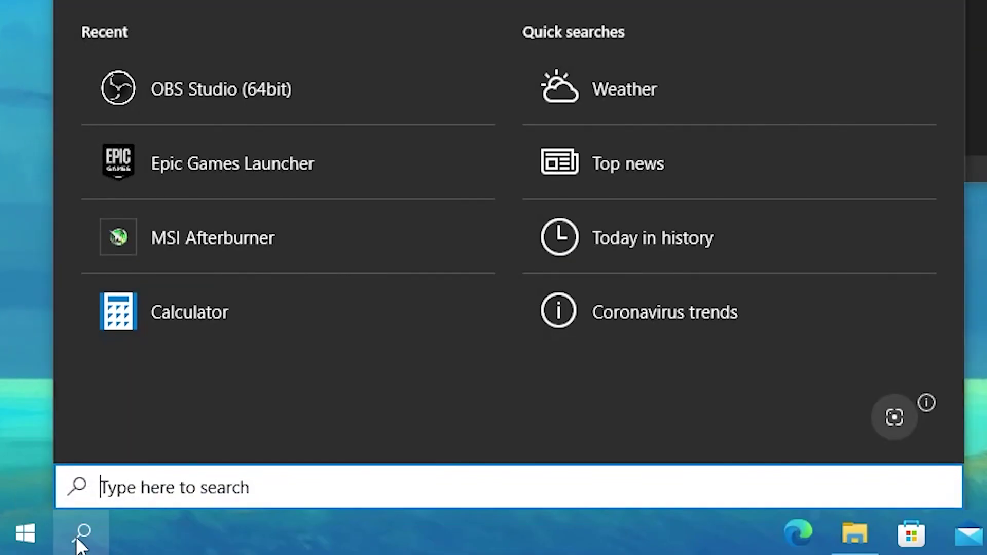
{"action": "type", "text": "run"}
{"action": "key", "text": "Return"}
{"action": "type", "text": "a"}
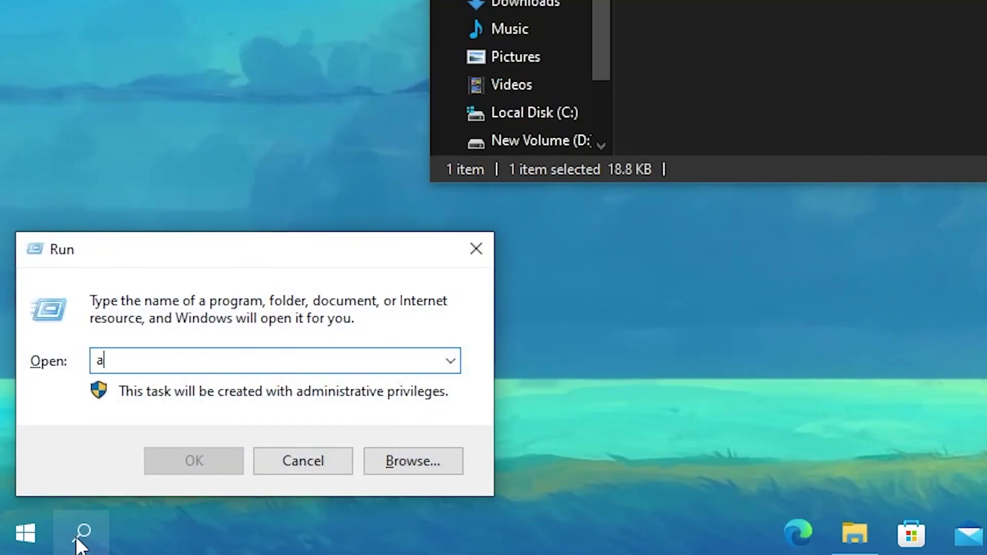
{"action": "type", "text": "ppdata"}
{"action": "key", "text": "Return"}
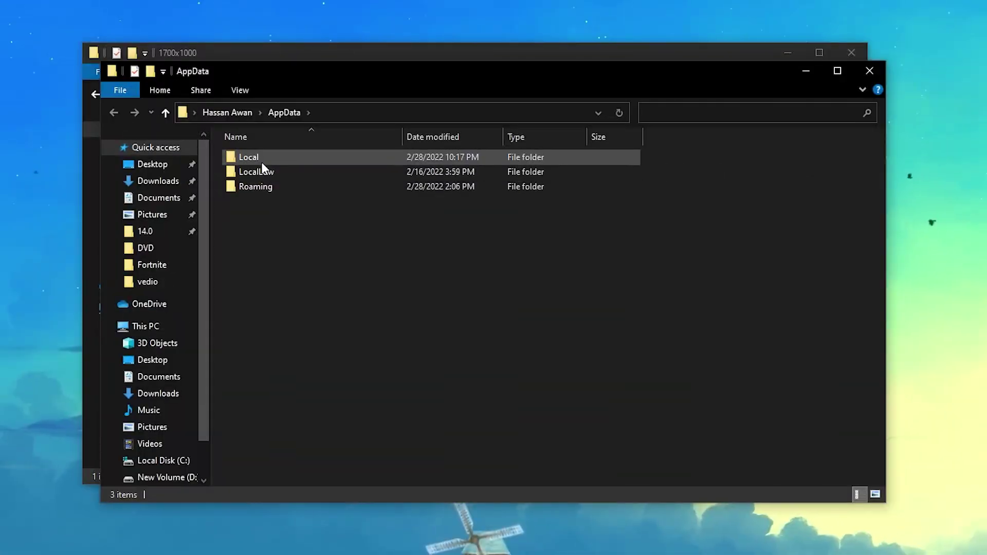
Paste GameUserSettings.ini into Local\FortniteGame\Saved\Config\WindowsClient, replacing the existing file.
{"action": "double_click", "coordinate": [261, 162]}
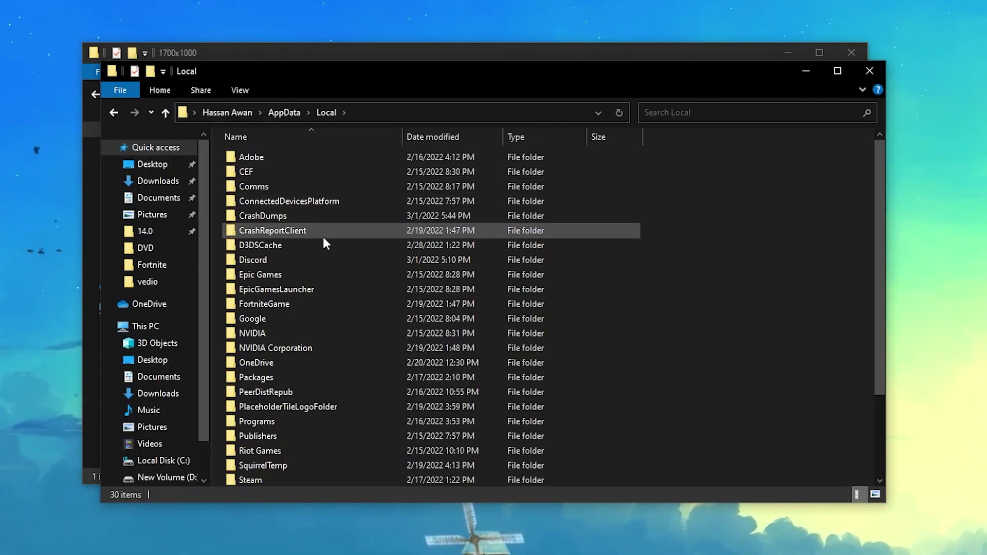
{"action": "left_click", "coordinate": [264, 303]}
{"action": "double_click", "coordinate": [264, 303]}
{"action": "double_click", "coordinate": [285, 158]}
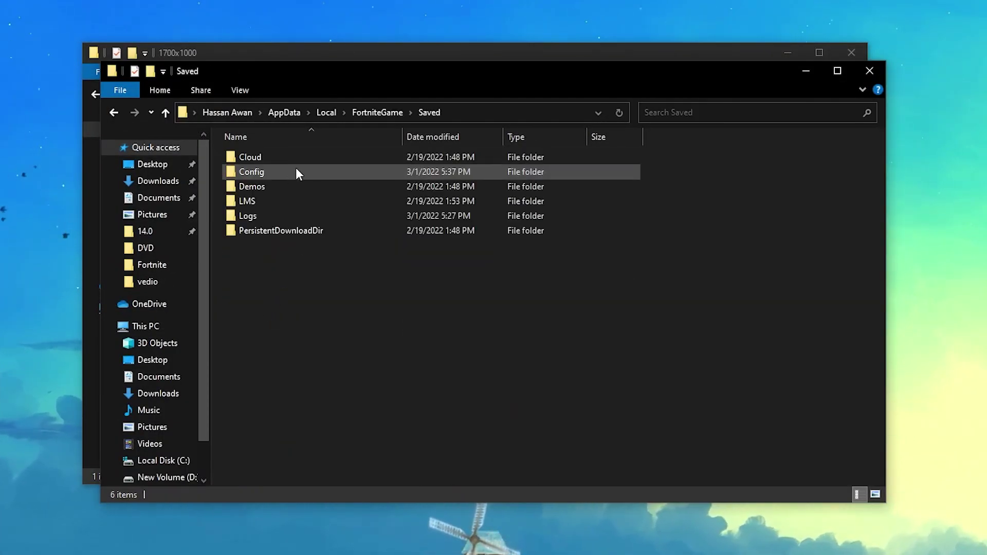
{"action": "double_click", "coordinate": [295, 170]}
{"action": "double_click", "coordinate": [287, 172]}
{"action": "right_click", "coordinate": [269, 200]}
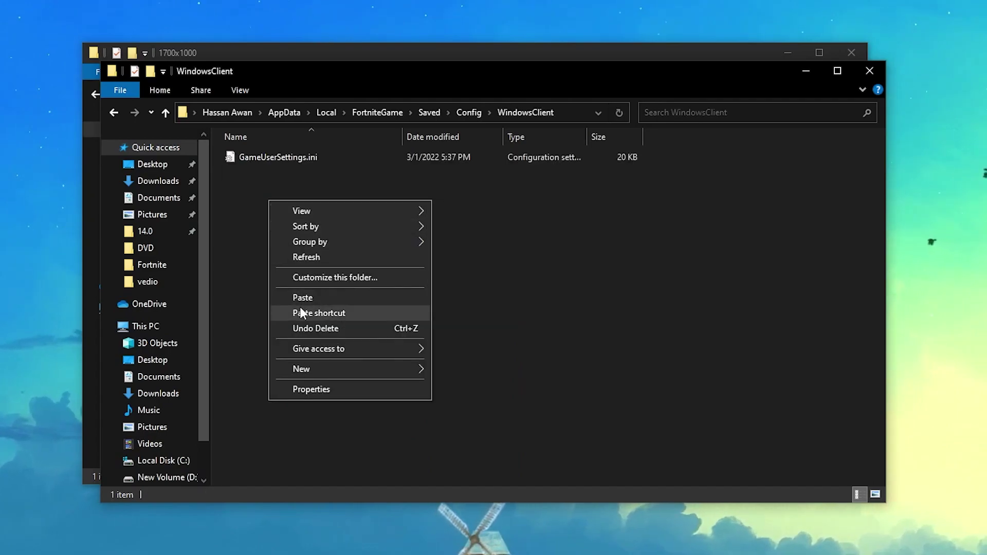
{"action": "left_click", "coordinate": [313, 297]}
{"action": "left_click", "coordinate": [421, 228]}
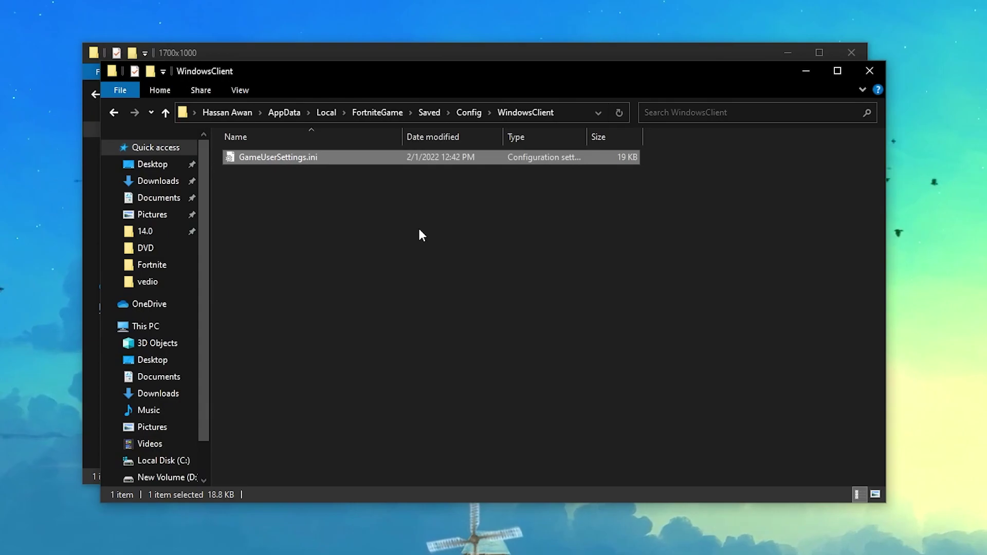
Make GameUserSettings.ini Read-only, then close WindowsClient and return to the optimization pack folder.
{"action": "right_click", "coordinate": [264, 159]}
{"action": "left_click", "coordinate": [293, 488]}
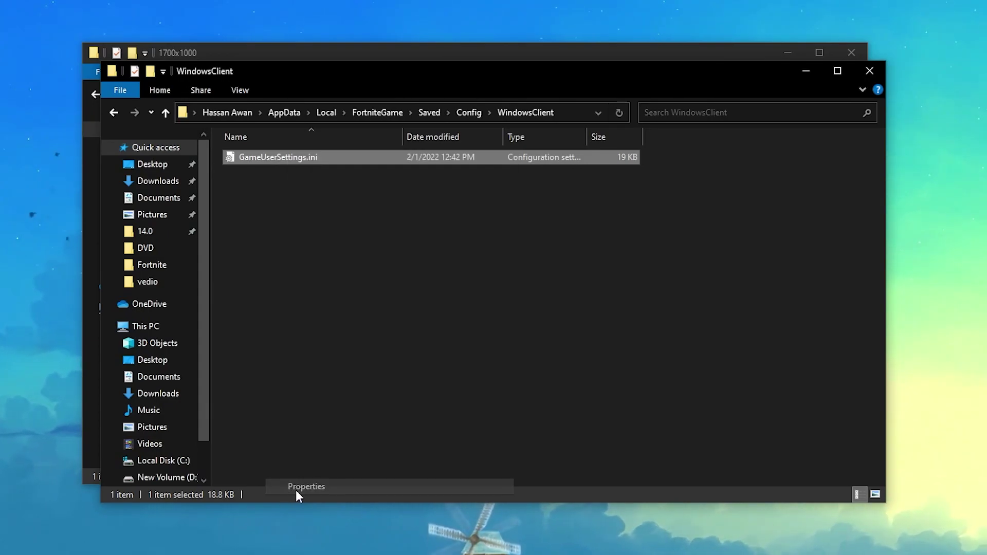
{"action": "left_click", "coordinate": [338, 424]}
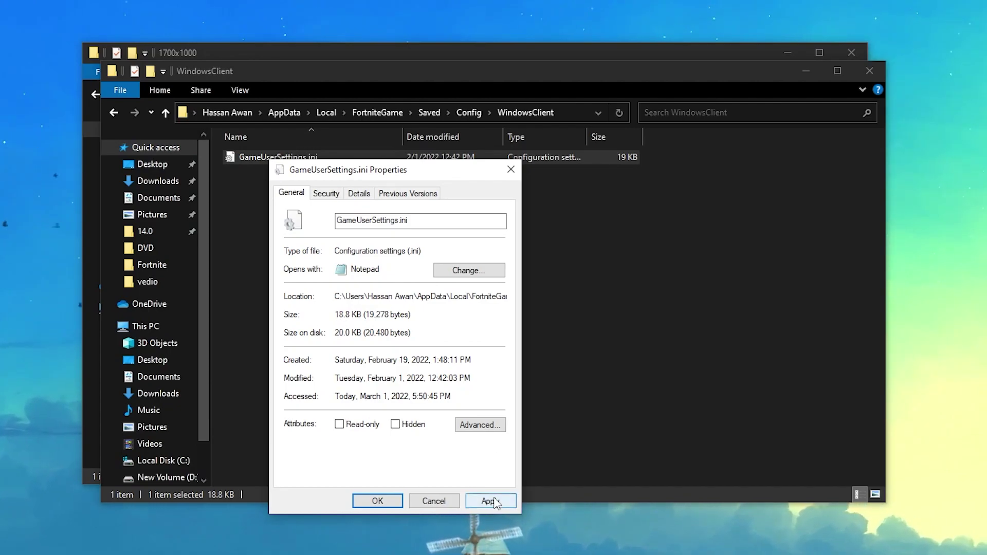
{"action": "left_click", "coordinate": [378, 500]}
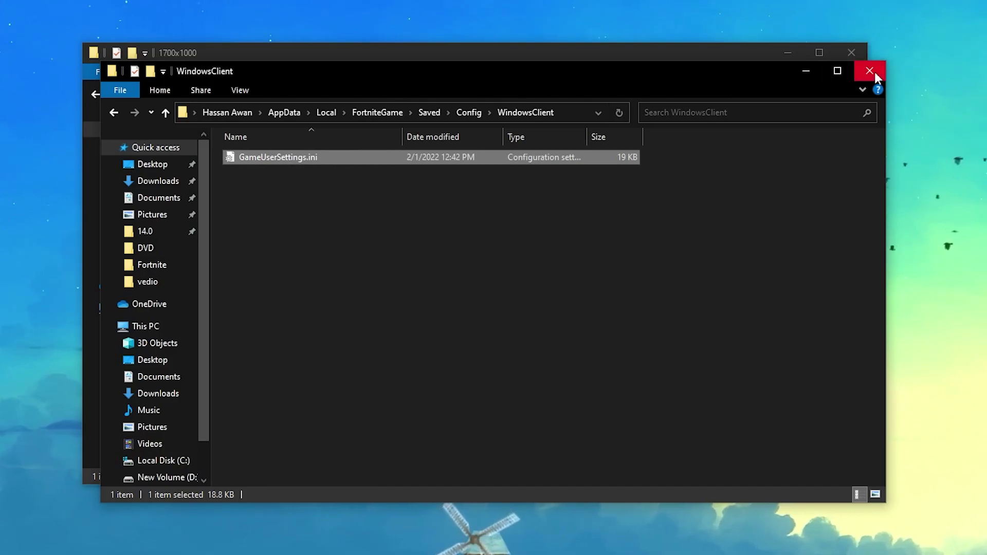
{"action": "left_click", "coordinate": [874, 71]}
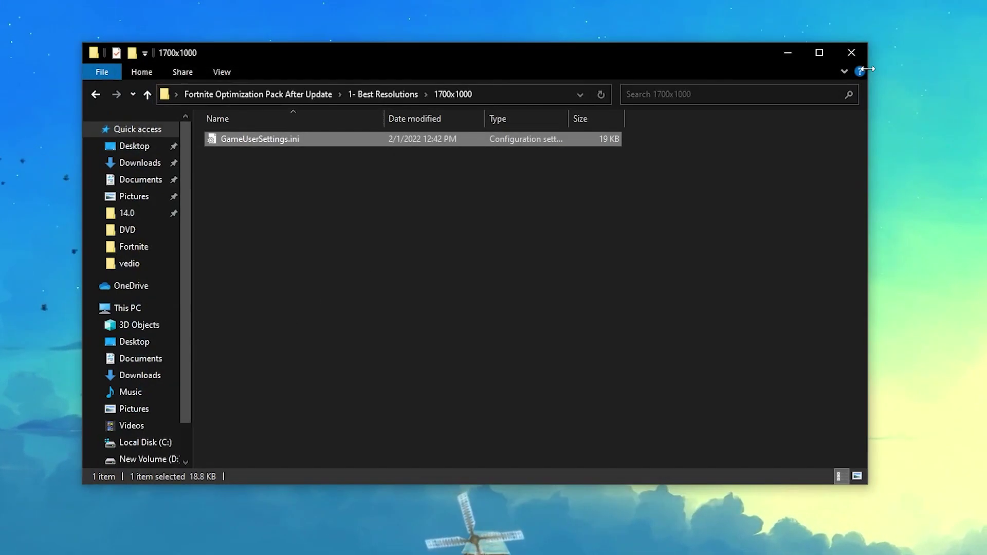
{"action": "left_click", "coordinate": [235, 93]}
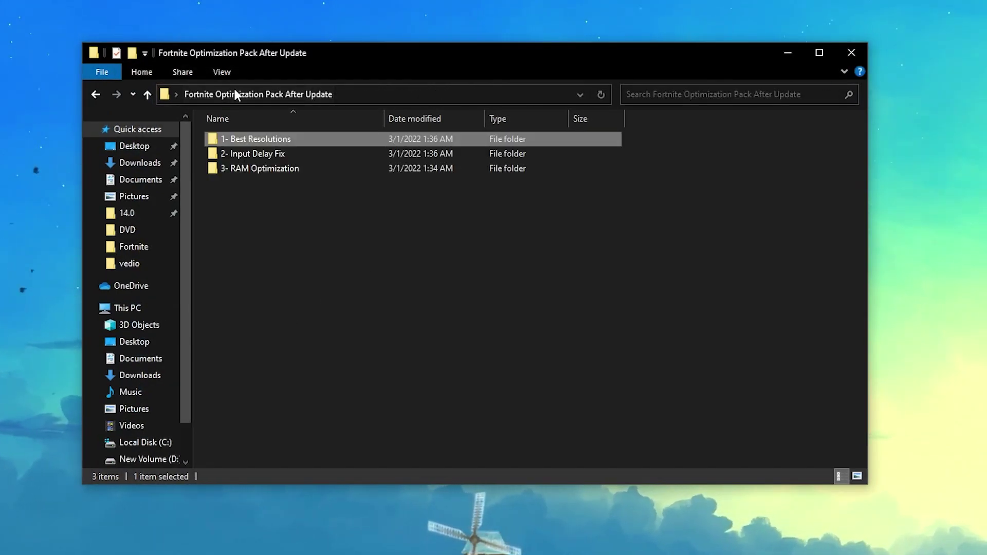
Merge Add_Maximum_processor_frequency_to_Power_Options.reg from 2- Input Delay Fix\Regedit Files into the registry.
{"action": "double_click", "coordinate": [282, 153]}
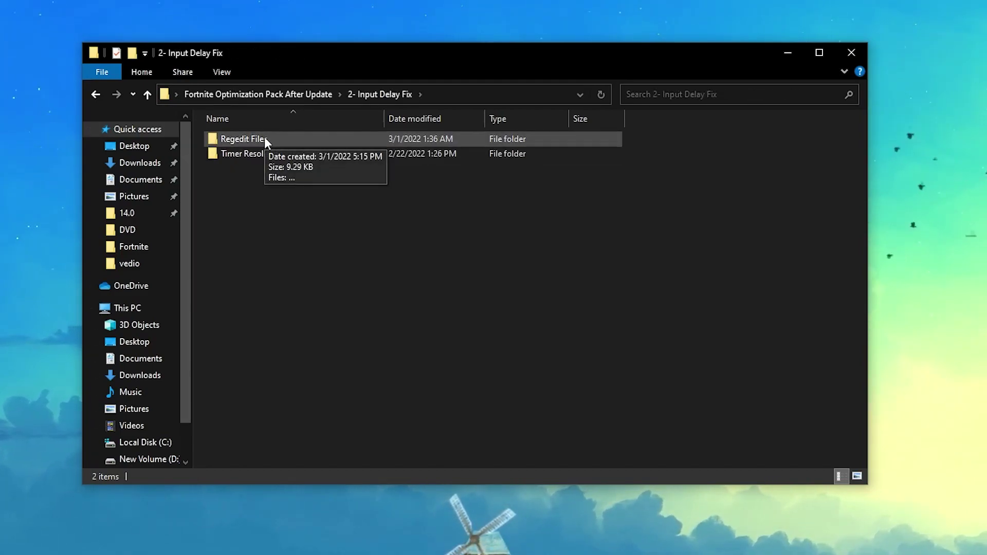
{"action": "double_click", "coordinate": [297, 138]}
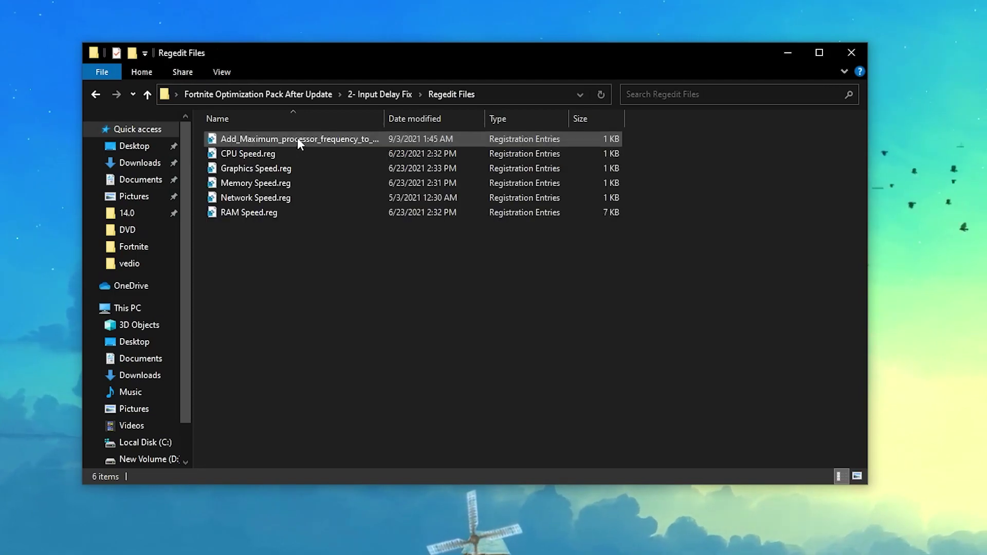
{"action": "left_click_drag", "start_coordinate": [244, 258], "coordinate": [522, 131]}
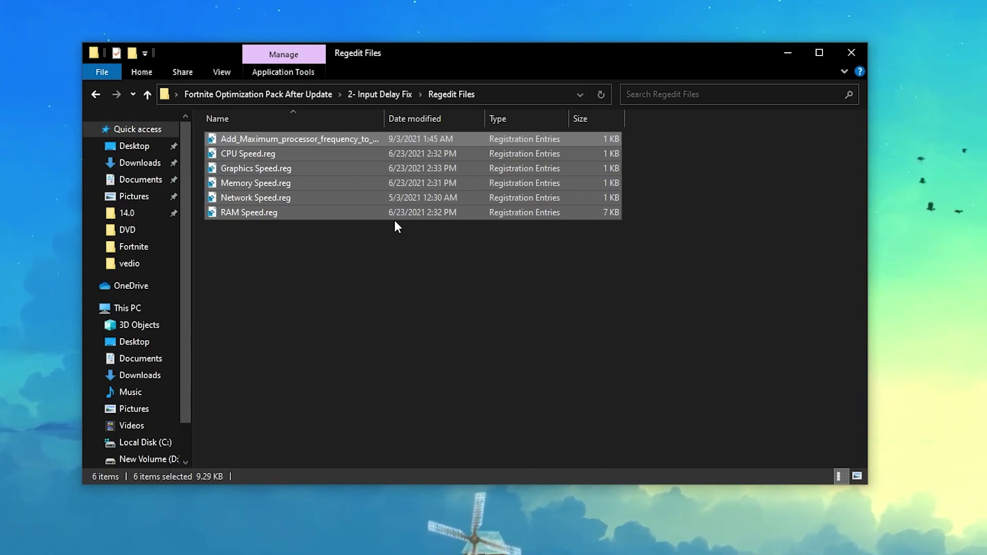
{"action": "left_click", "coordinate": [304, 271]}
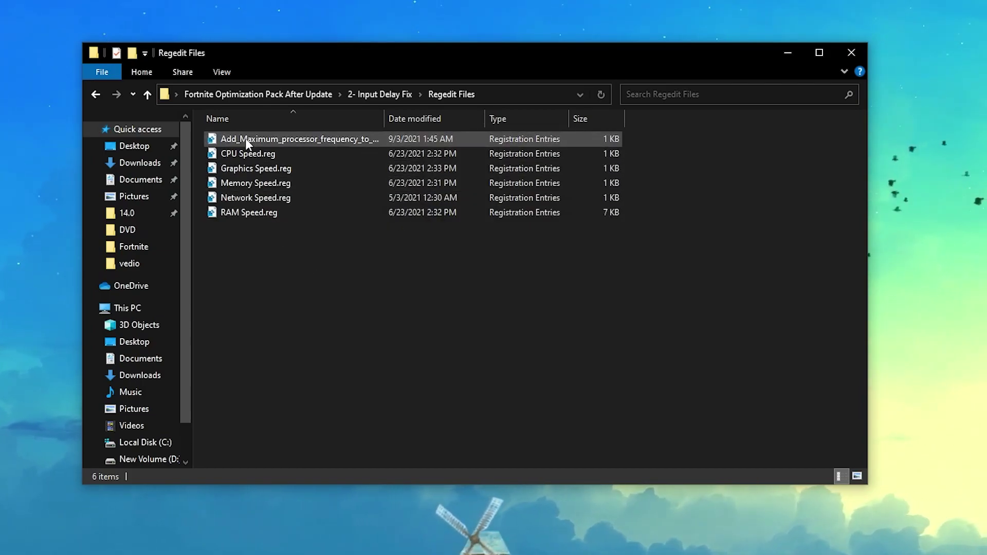
{"action": "double_click", "coordinate": [266, 140]}
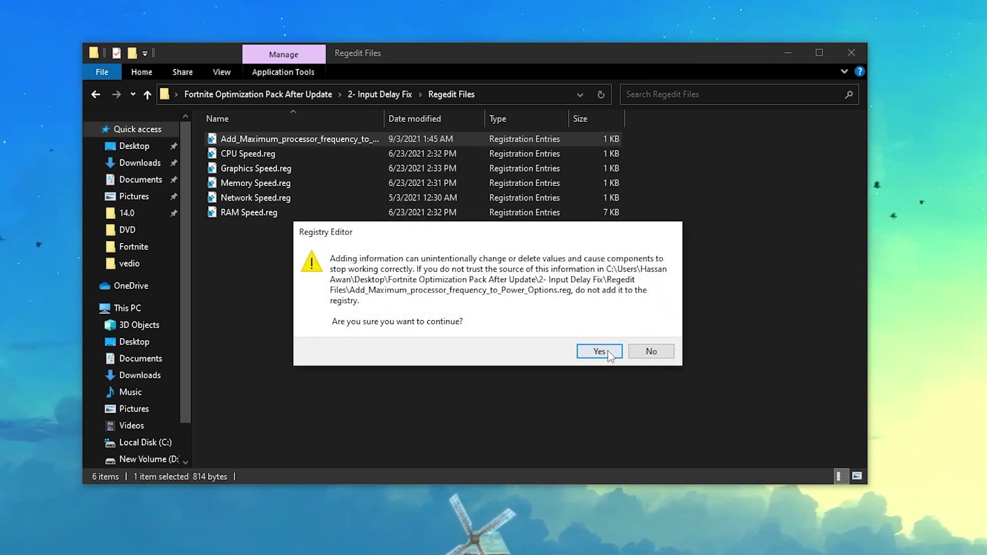
{"action": "left_click", "coordinate": [609, 355]}
{"action": "left_click", "coordinate": [652, 335]}
{"action": "left_click_drag", "start_coordinate": [304, 259], "coordinate": [421, 139]}
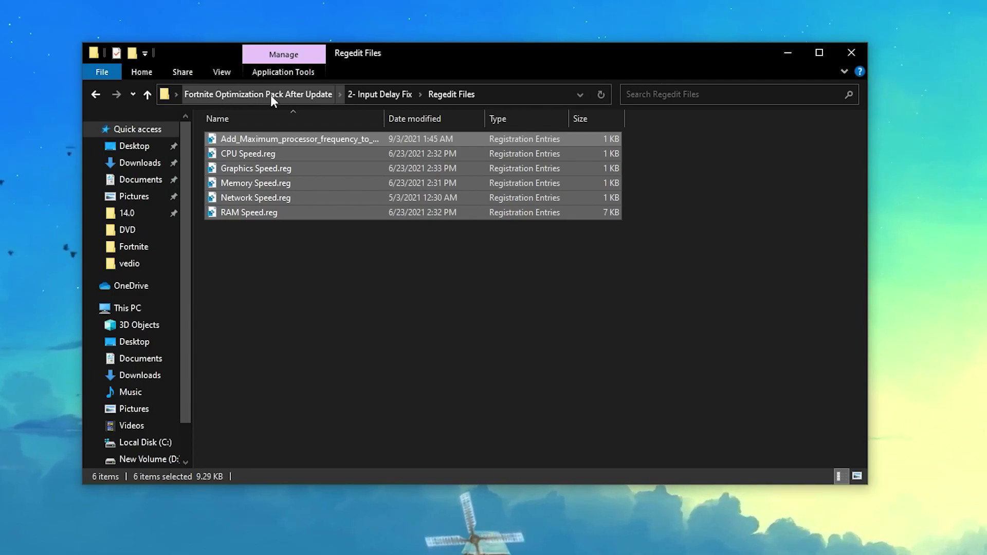
{"action": "left_click", "coordinate": [393, 93]}
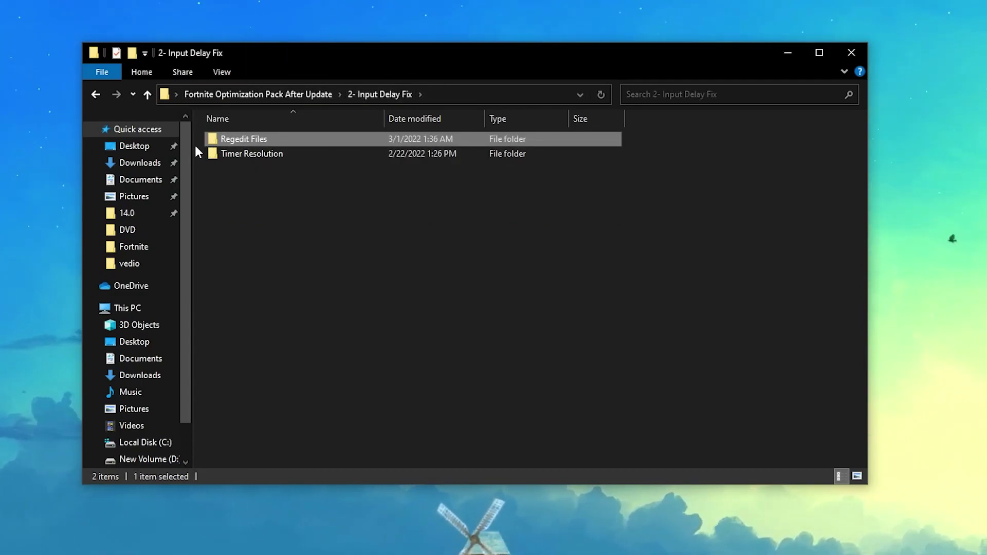
Run TimerResolution.exe from the Timer Resolution folder at Maximum, then close it.
{"action": "double_click", "coordinate": [264, 157]}
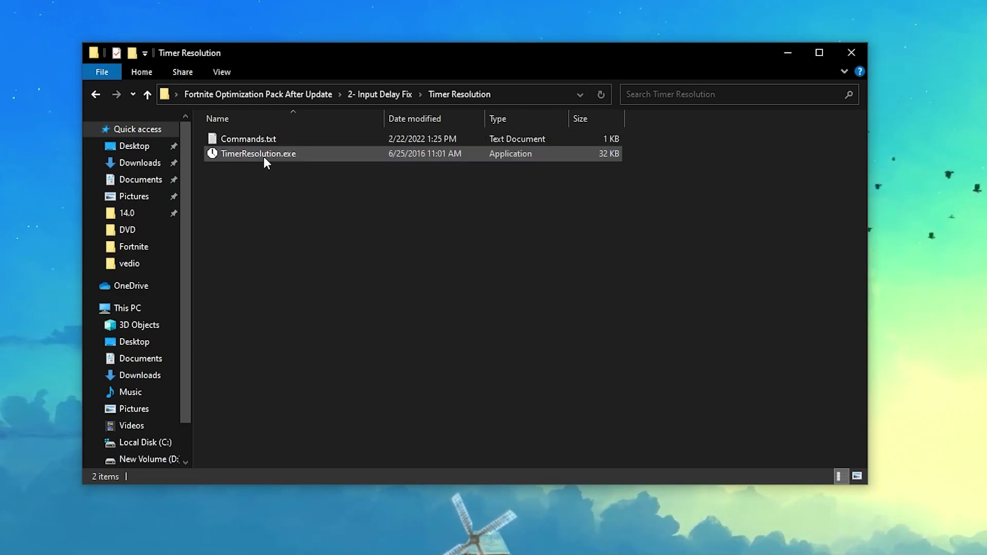
{"action": "left_click", "coordinate": [271, 154]}
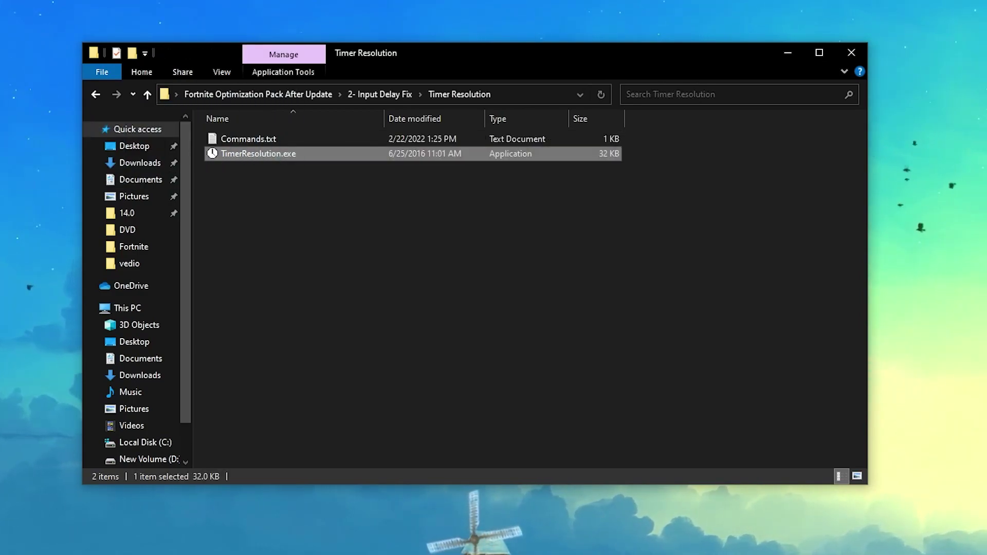
{"action": "key", "text": "Delete"}
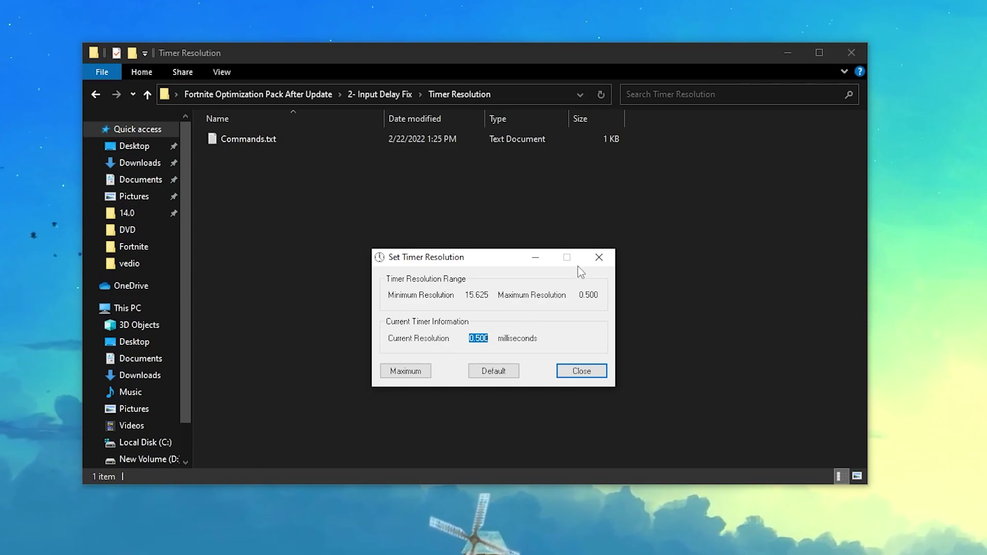
{"action": "left_click", "coordinate": [599, 257]}
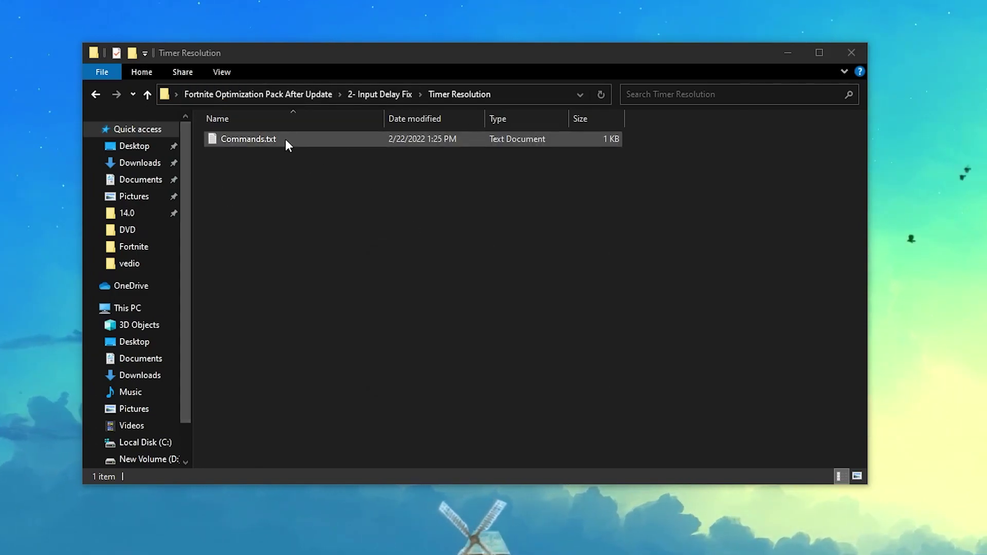
Copy the three bcdedit command lines from Commands.txt.
{"action": "double_click", "coordinate": [264, 139]}
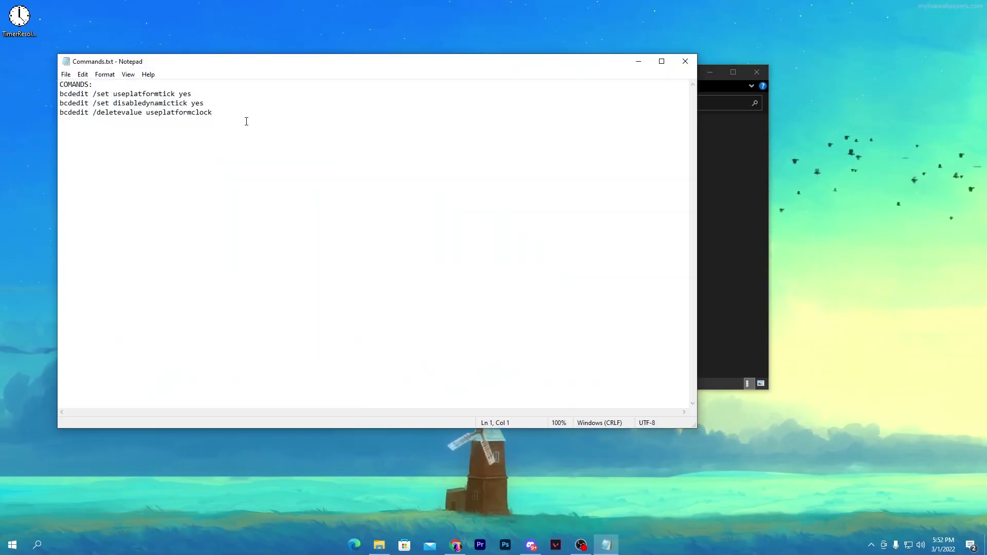
{"action": "left_click_drag", "start_coordinate": [219, 114], "coordinate": [75, 86]}
{"action": "right_click", "coordinate": [100, 91]}
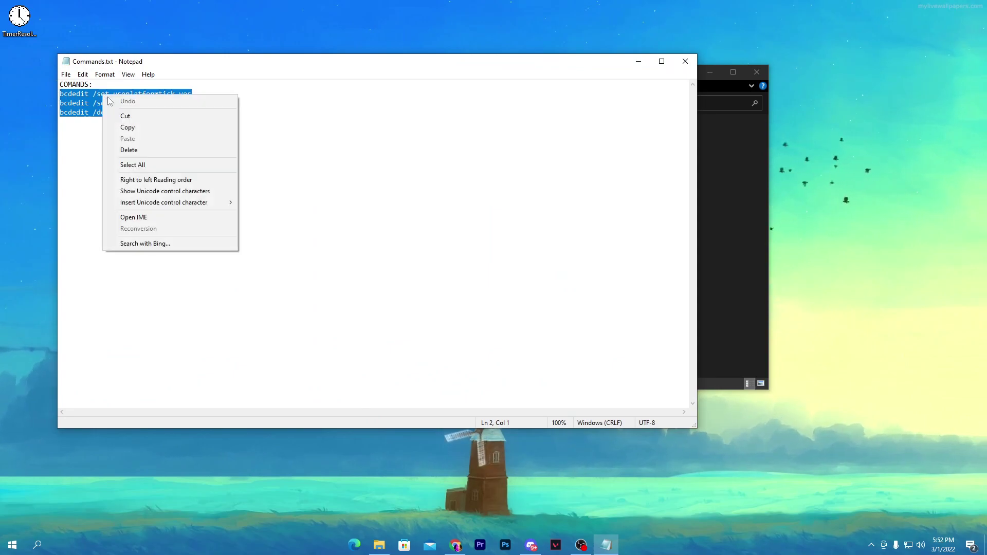
{"action": "left_click", "coordinate": [155, 126]}
{"action": "left_click", "coordinate": [695, 63]}
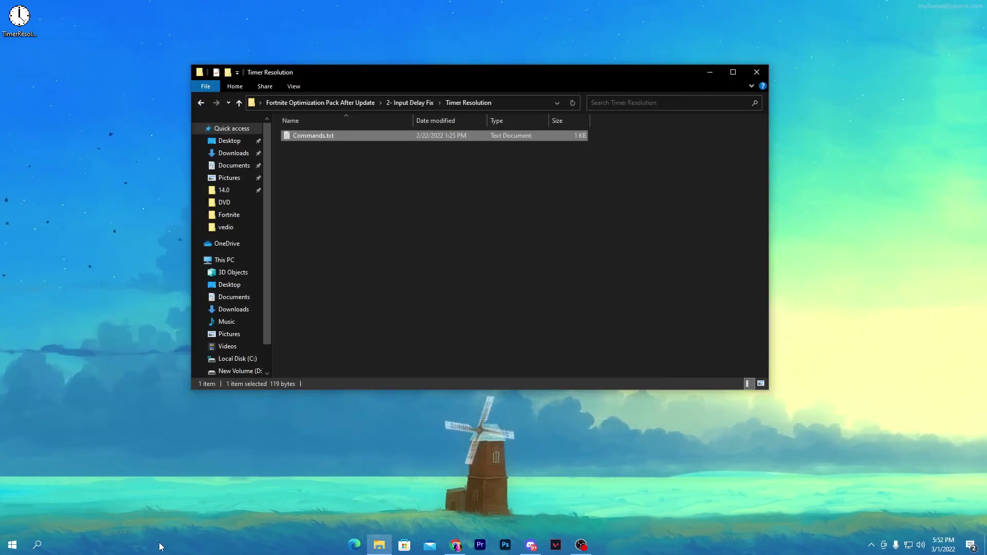
Paste and run the three bcdedit commands in an administrator Command Prompt, then close it.
{"action": "left_click", "coordinate": [44, 544]}
{"action": "type", "text": "cmd"}
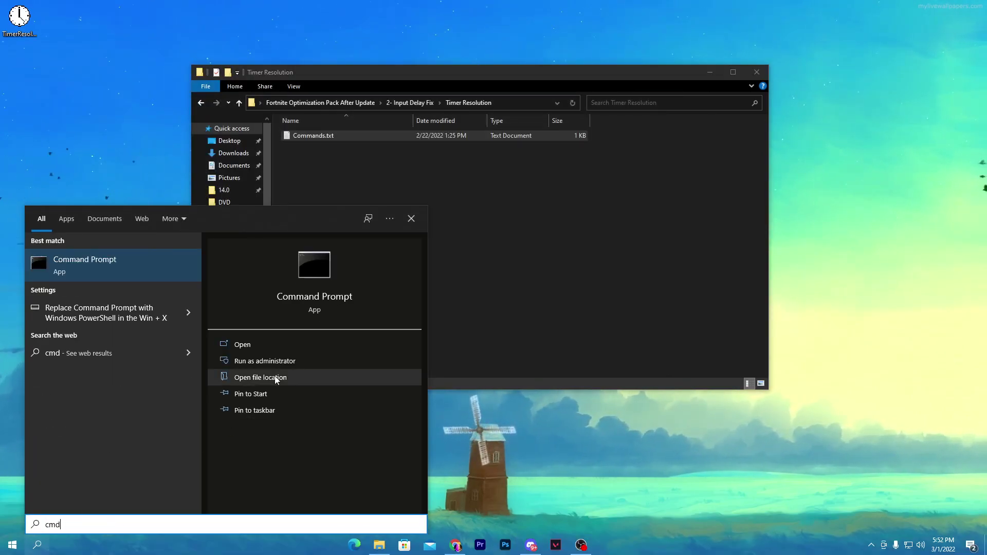
{"action": "left_click", "coordinate": [287, 360]}
{"action": "left_click", "coordinate": [507, 213]}
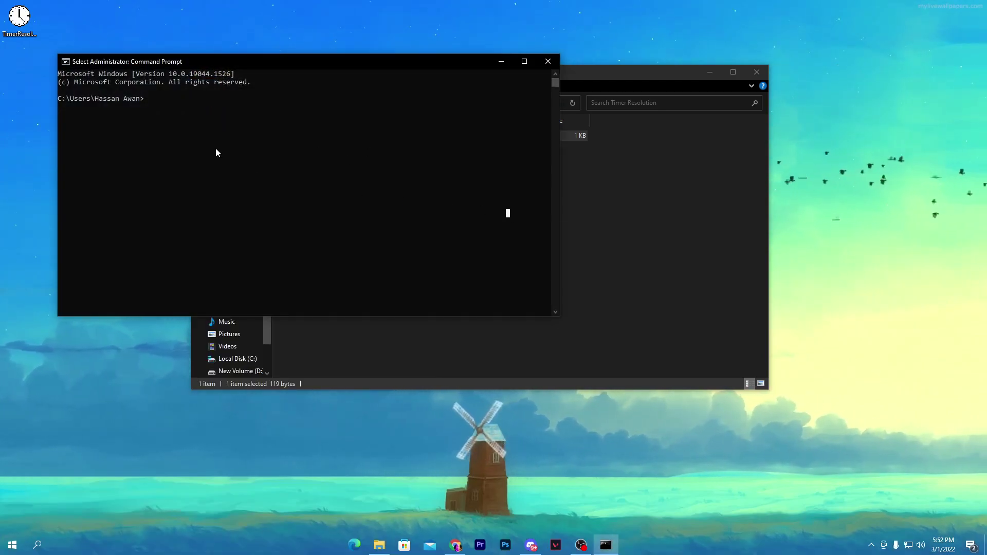
{"action": "right_click", "coordinate": [216, 113]}
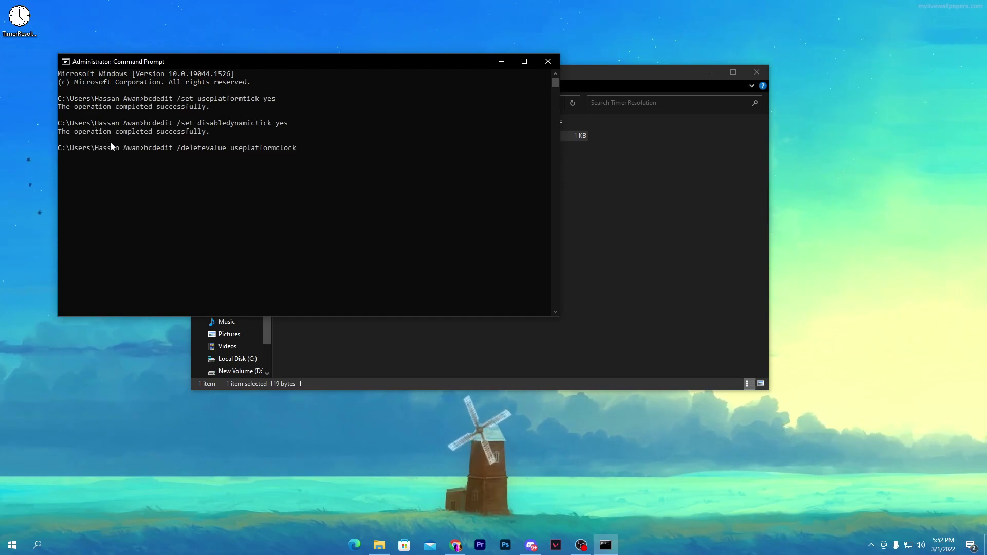
{"action": "key", "text": "Return"}
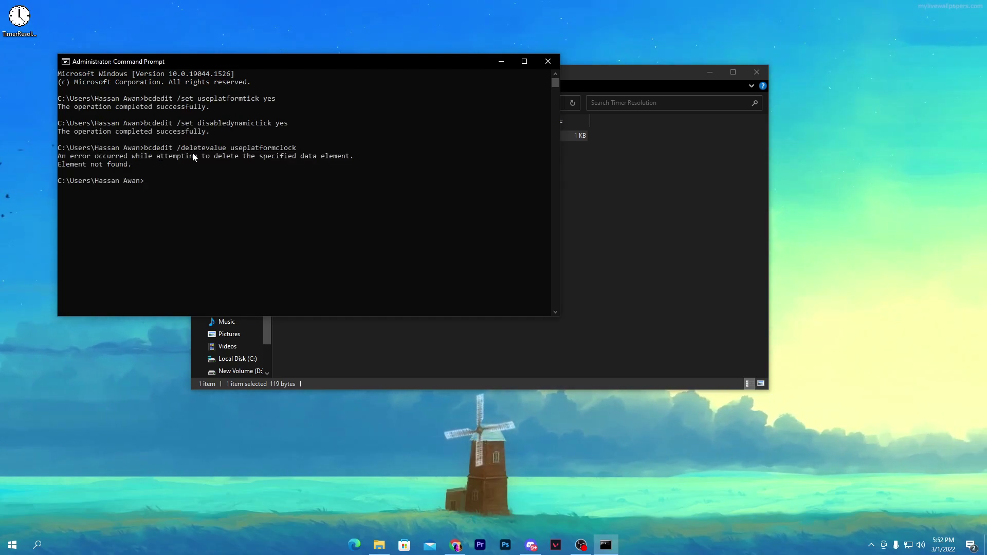
{"action": "left_click", "coordinate": [548, 61]}
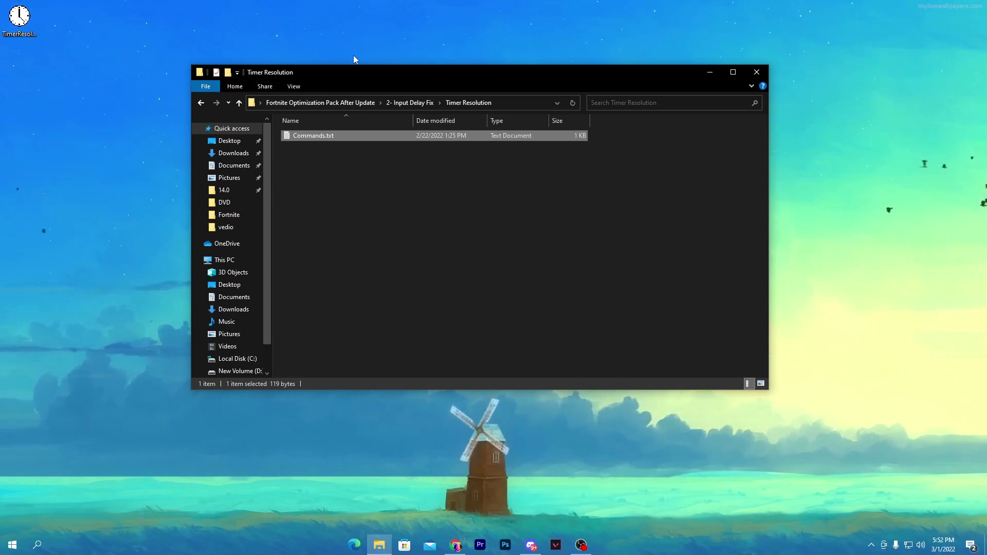
Install Mz RAM Booster from 3- RAM Optimization\mzram.exe in English with default location and settings.
{"action": "left_click", "coordinate": [299, 101]}
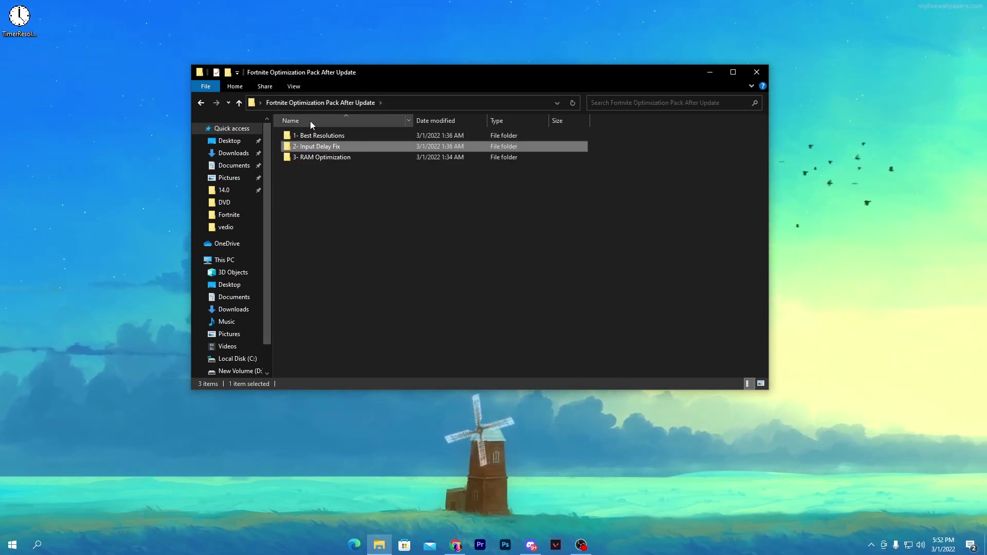
{"action": "double_click", "coordinate": [308, 157]}
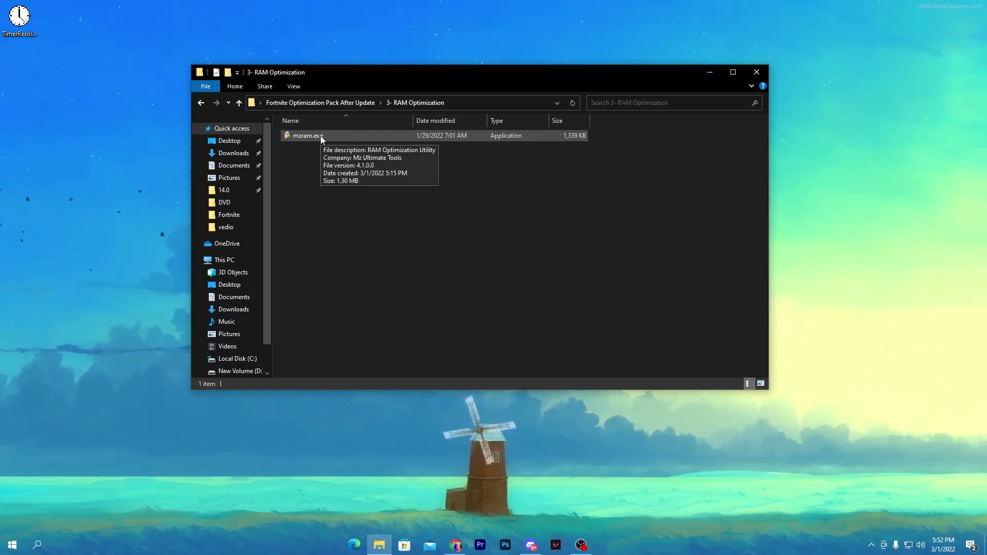
{"action": "double_click", "coordinate": [320, 136]}
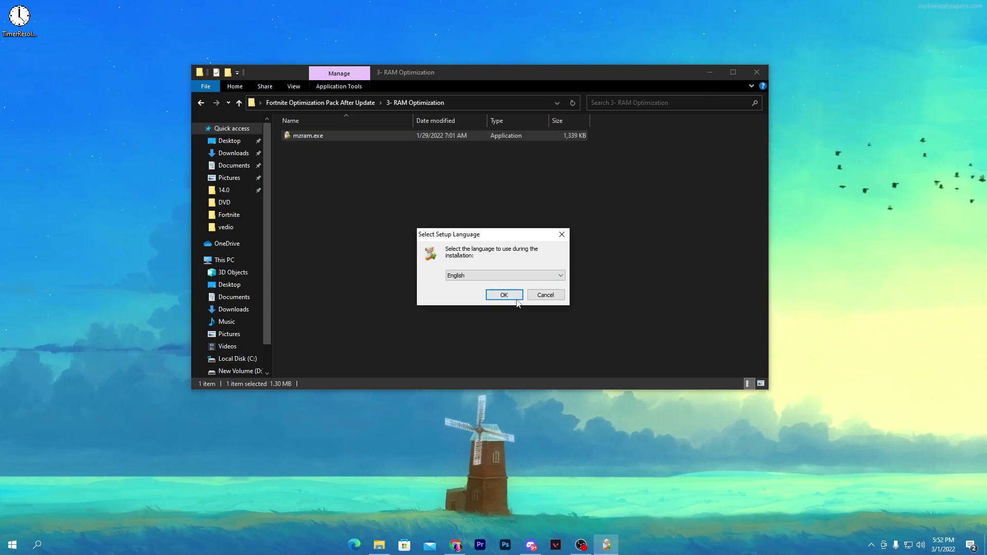
{"action": "left_click", "coordinate": [515, 297]}
{"action": "left_click", "coordinate": [553, 354]}
{"action": "left_click", "coordinate": [553, 354]}
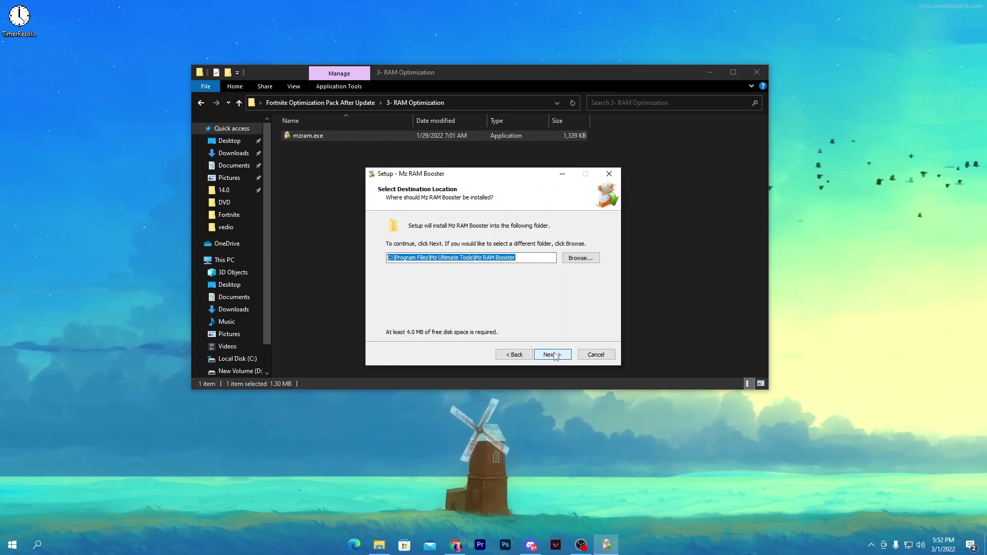
{"action": "left_click", "coordinate": [553, 354]}
{"action": "left_click", "coordinate": [553, 354]}
{"action": "left_click", "coordinate": [553, 354]}
{"action": "left_click", "coordinate": [553, 355]}
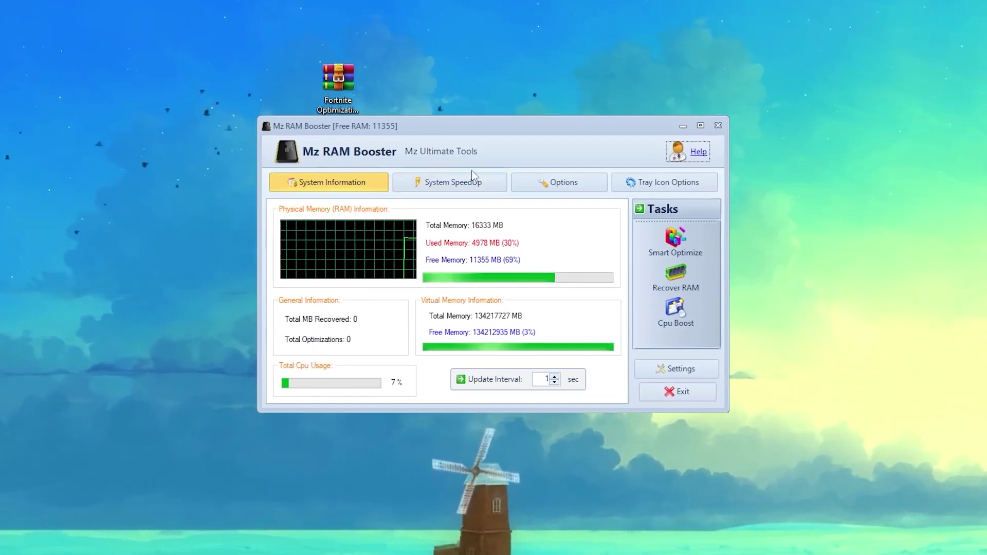
Enable all four System SpeedUp tweaks, load Recommended Values and apply them.
{"action": "left_click", "coordinate": [462, 181]}
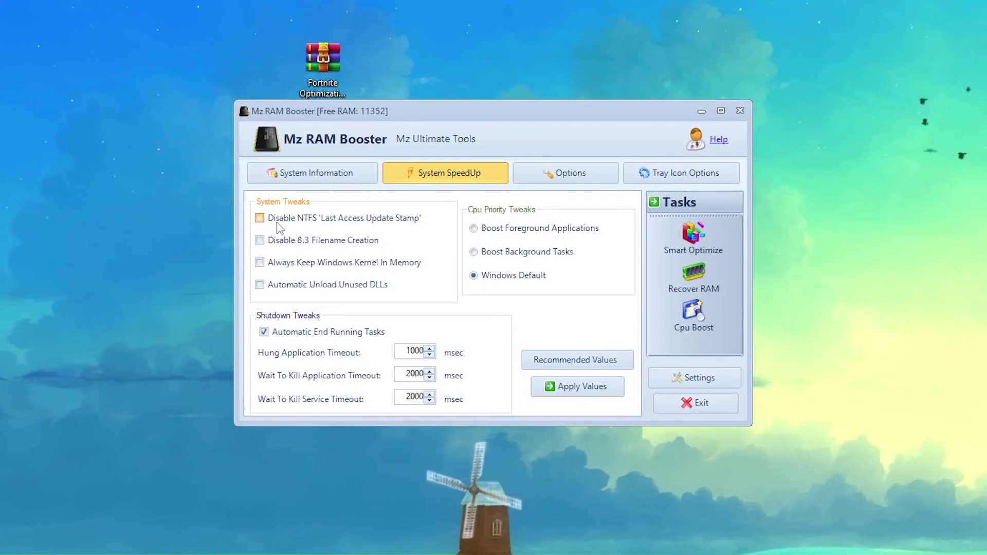
{"action": "left_click", "coordinate": [260, 218]}
{"action": "left_click", "coordinate": [259, 240]}
{"action": "left_click", "coordinate": [259, 262]}
{"action": "left_click", "coordinate": [260, 284]}
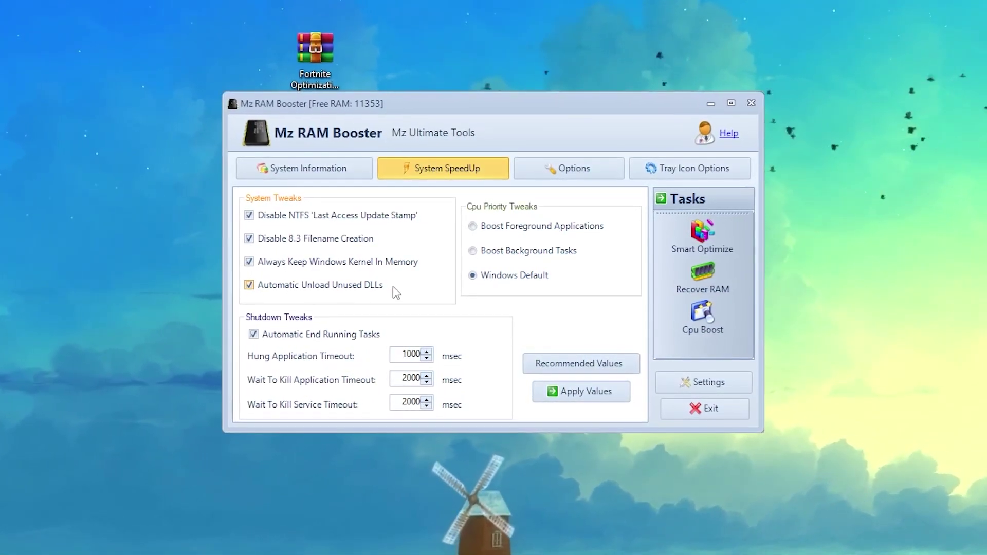
{"action": "left_click", "coordinate": [589, 368]}
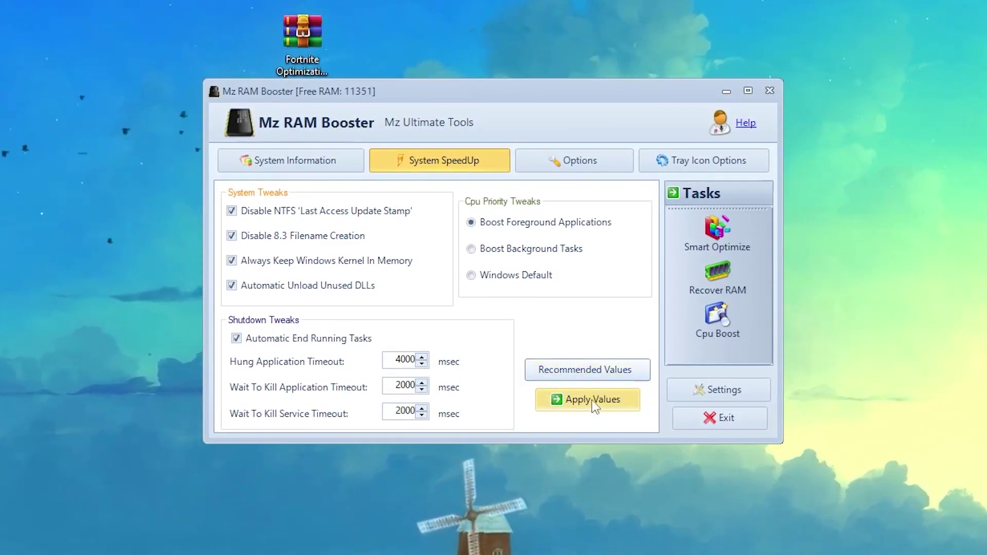
{"action": "left_click", "coordinate": [591, 400]}
{"action": "left_click", "coordinate": [628, 297]}
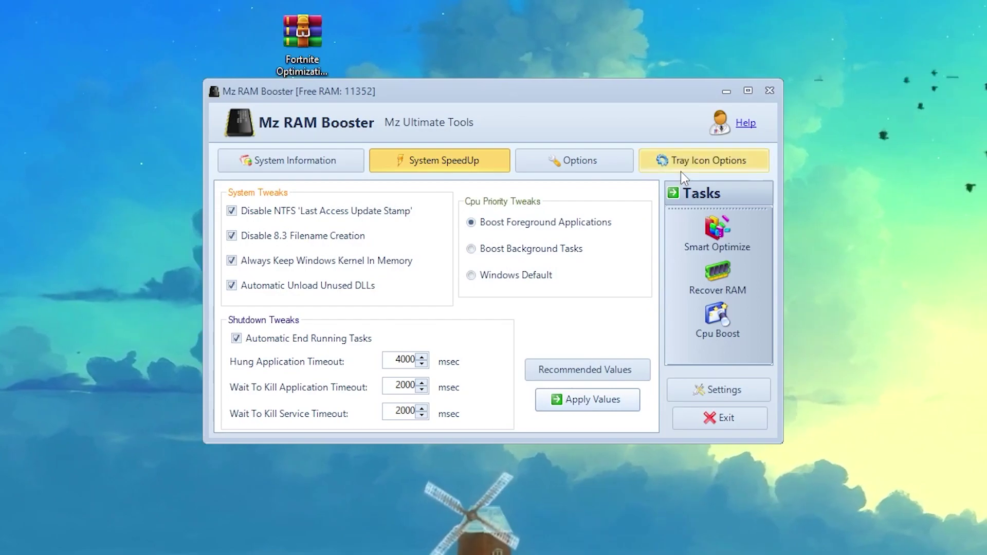
Review the Tray Icon Options, then run Smart Optimize from the System Information page to free memory.
{"action": "left_click", "coordinate": [703, 162]}
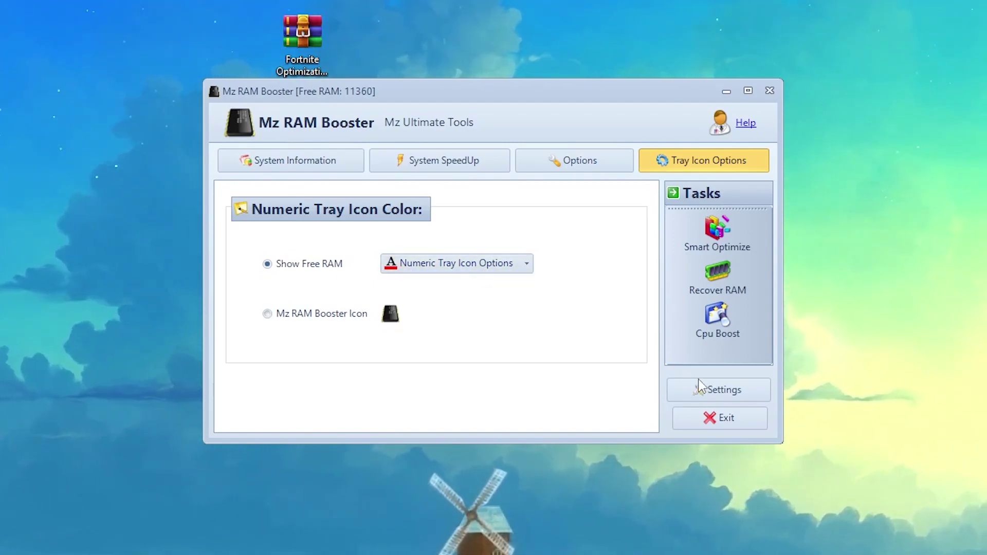
{"action": "left_click", "coordinate": [291, 161]}
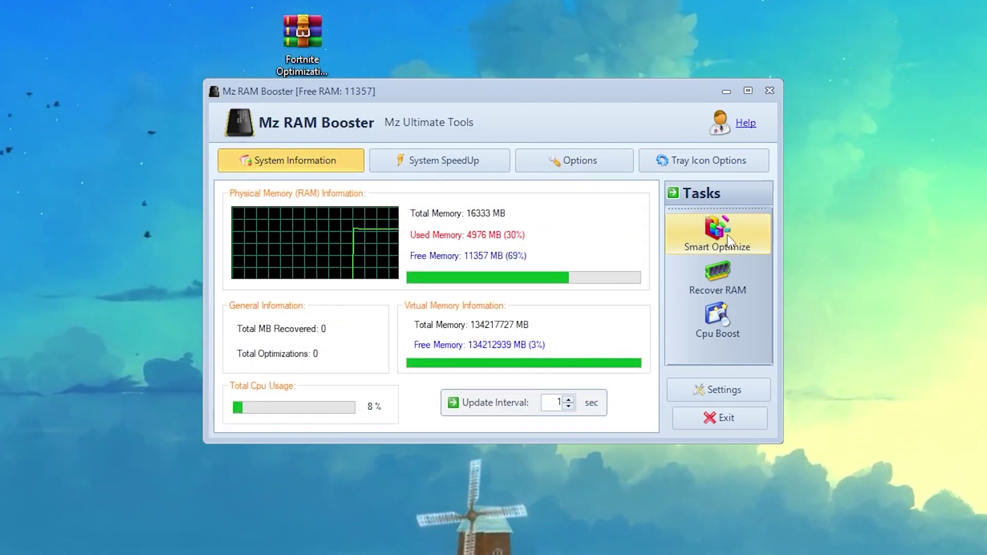
{"action": "left_click", "coordinate": [710, 240]}
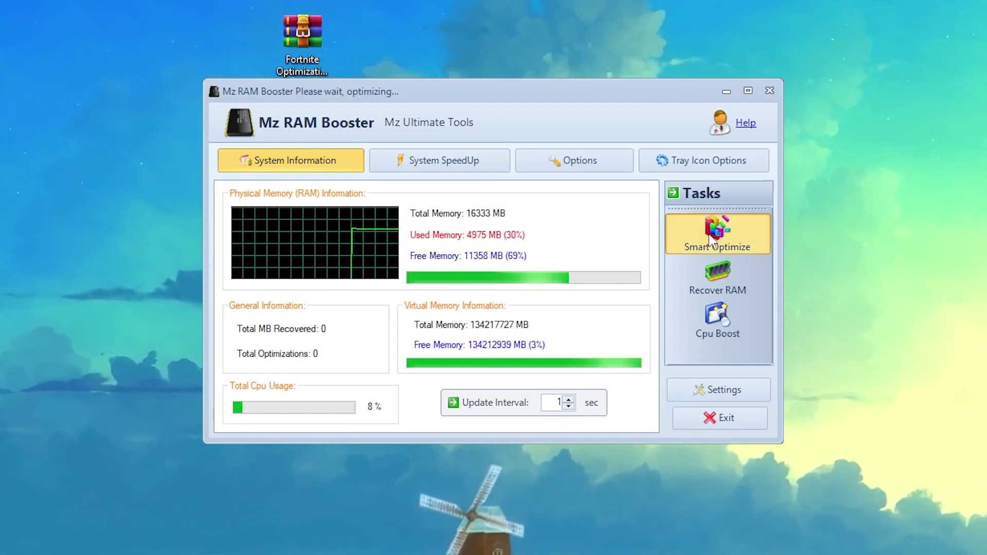